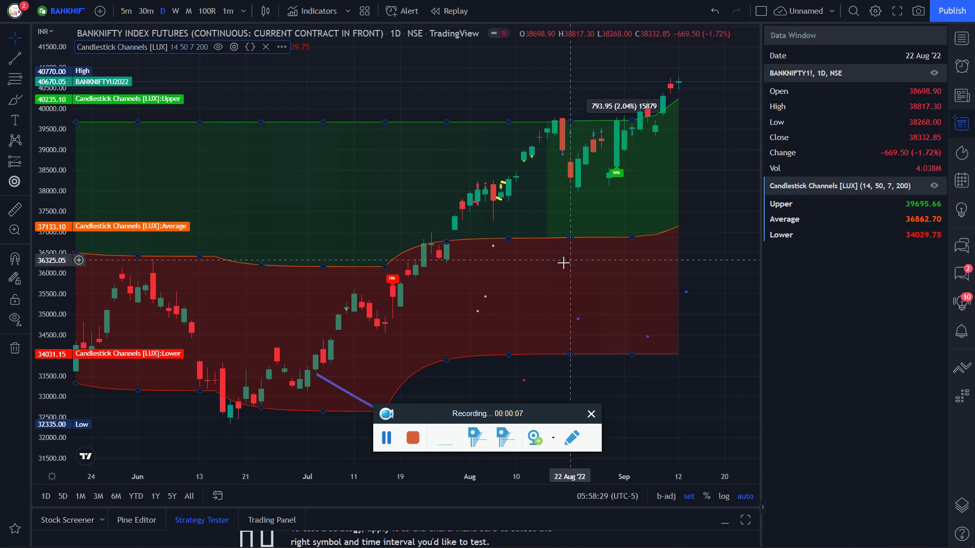
left_click_drag(409, 412, 708, 479)
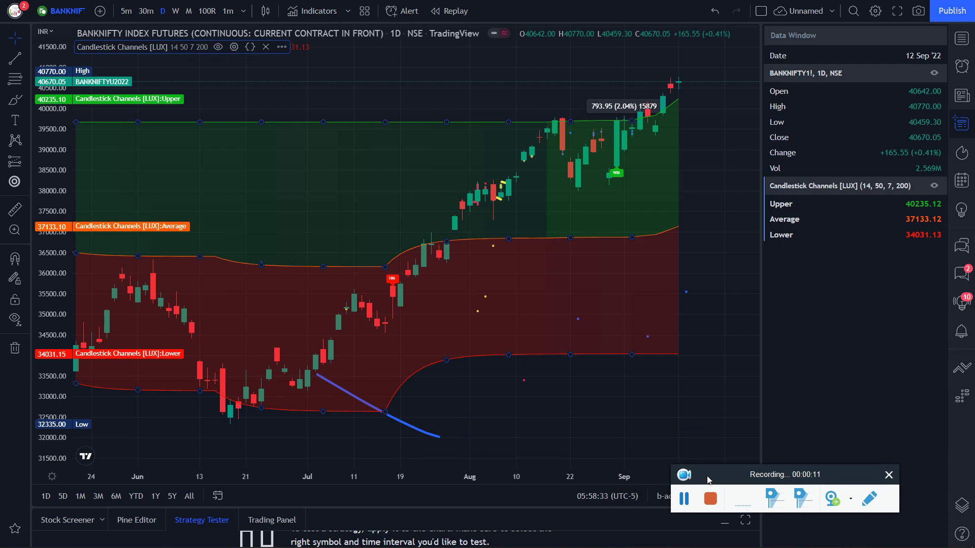
left_click_drag(709, 480, 787, 544)
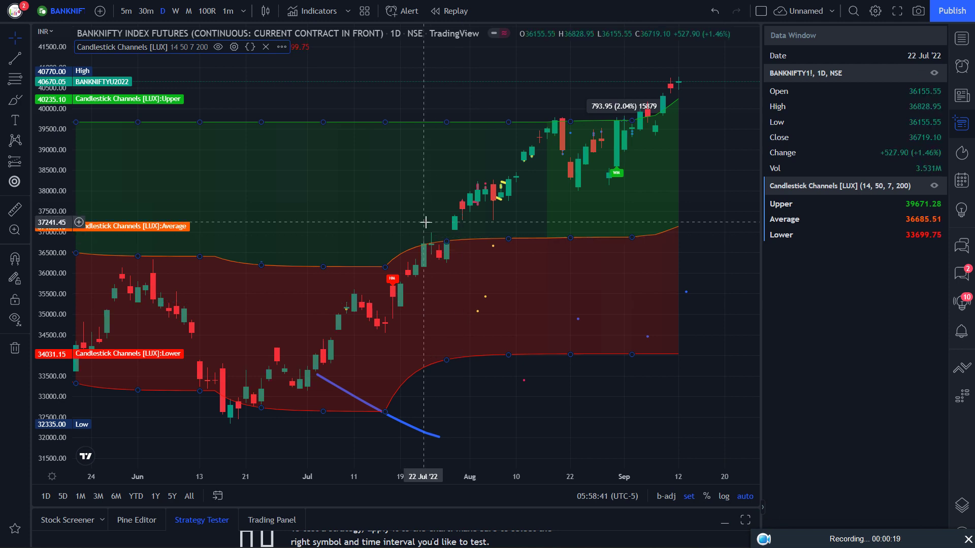
mouse_move(441, 444)
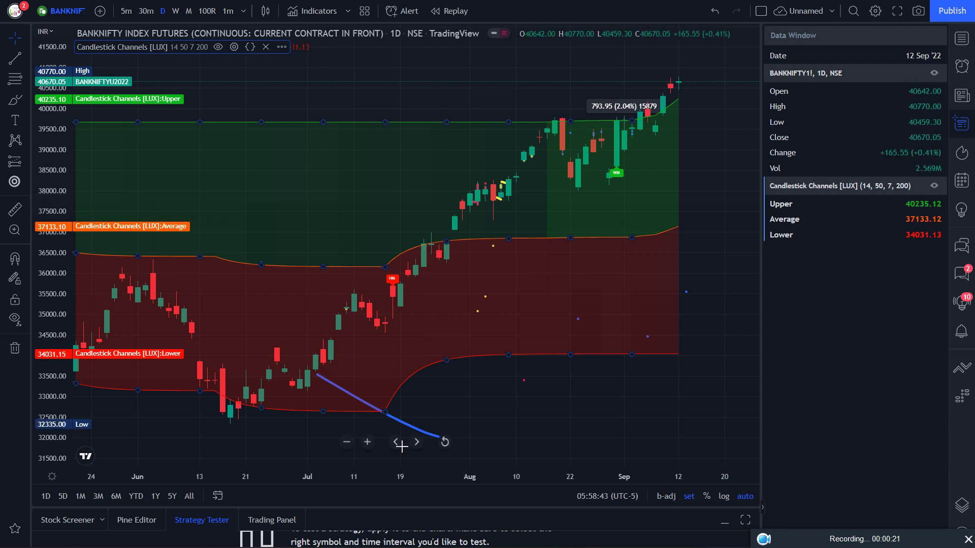
left_click(346, 442)
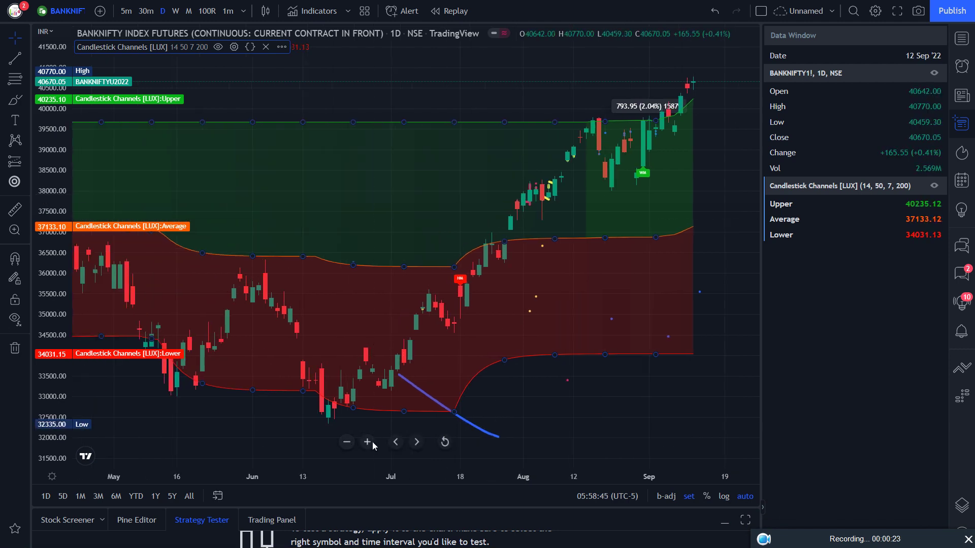
left_click(371, 442)
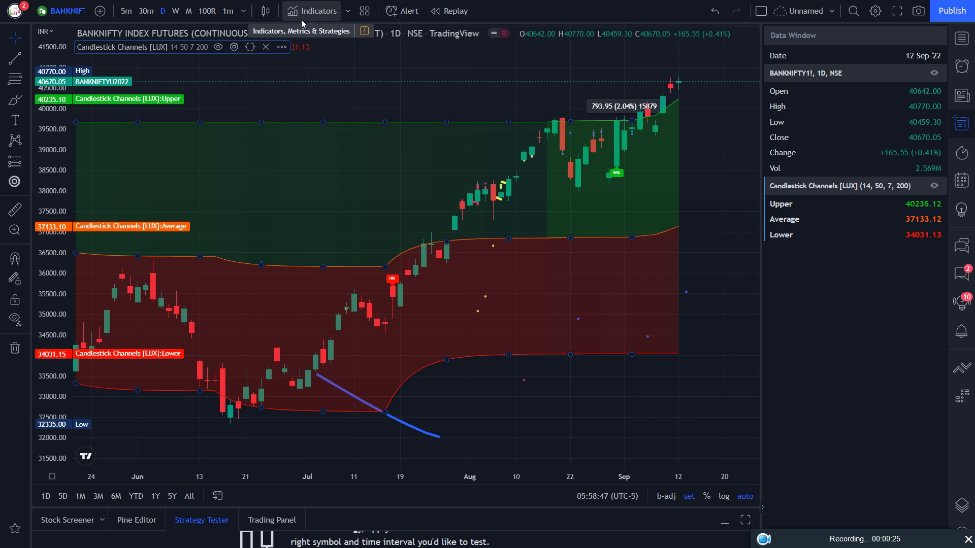
Step: Search the indicators for "candl" and view the LuxAlgo author profile of Candlestick Channels [LUX]
left_click(301, 20)
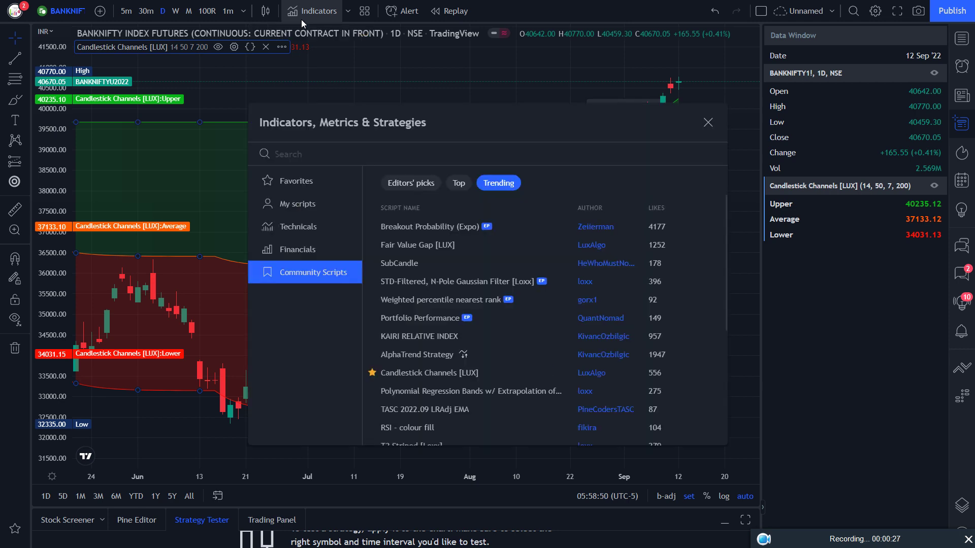
type("candl")
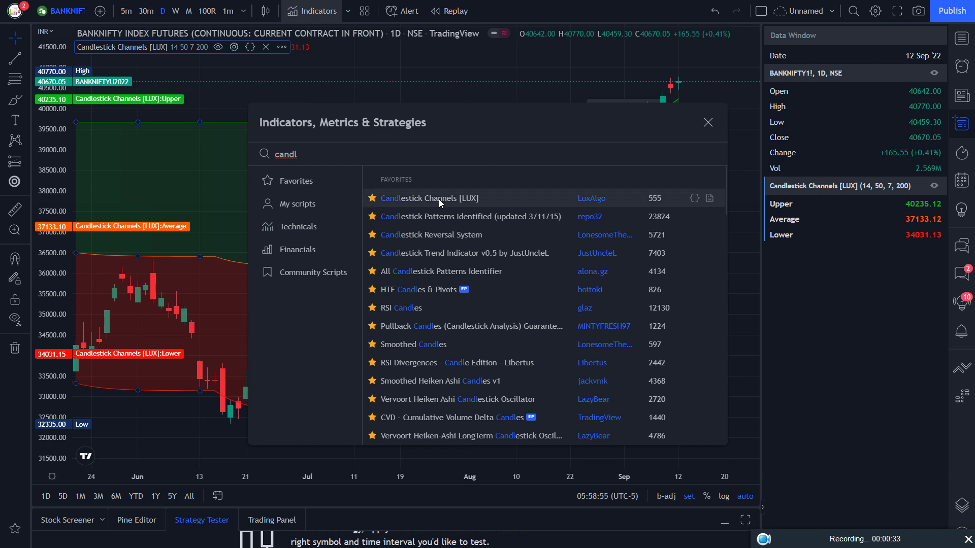
left_click(607, 197)
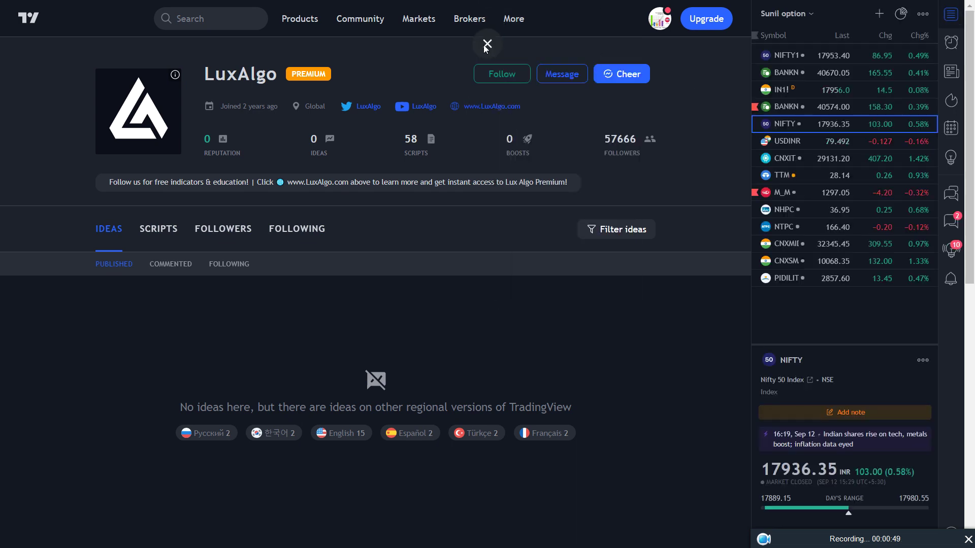
left_click(488, 44)
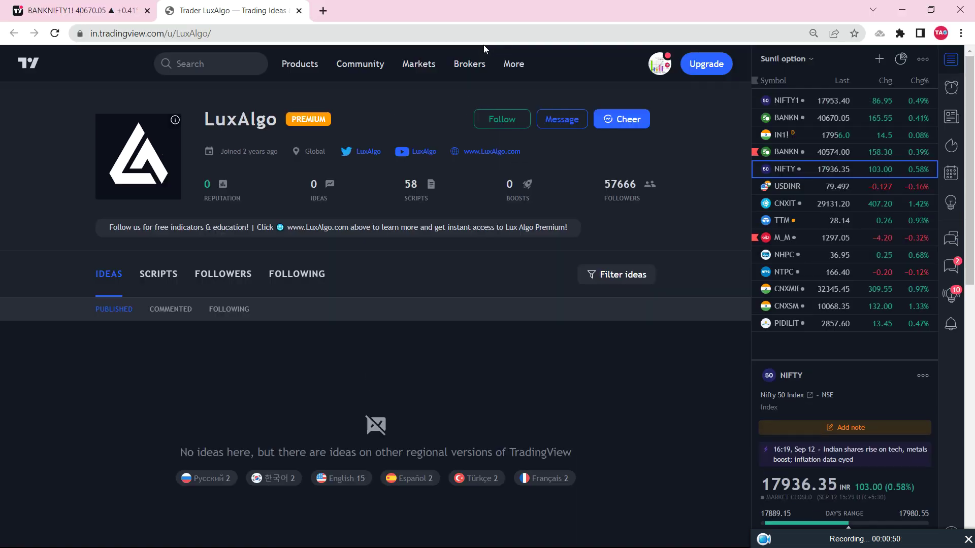
left_click(299, 10)
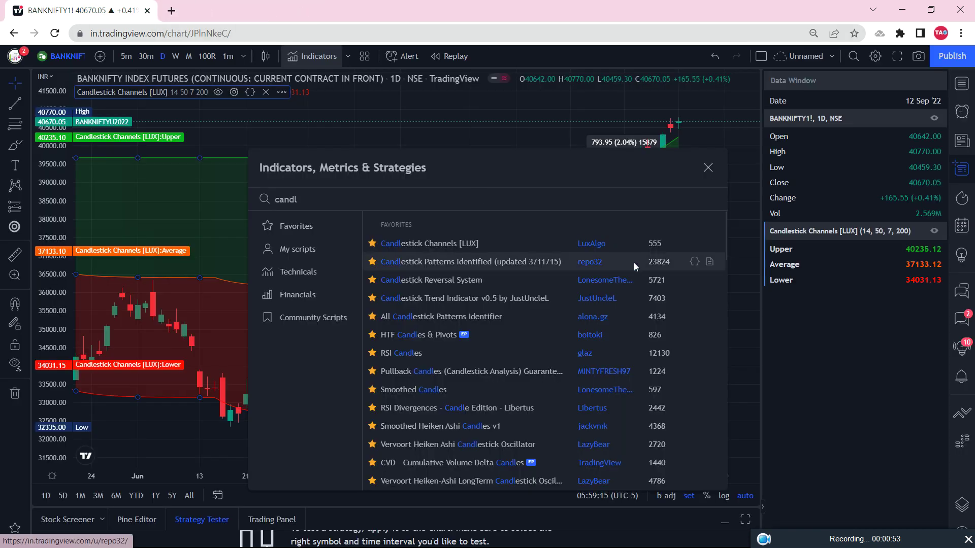
Step: Add another Candlestick Channels [LUX] indicator to the chart and remove the duplicate copy
left_click(440, 246)
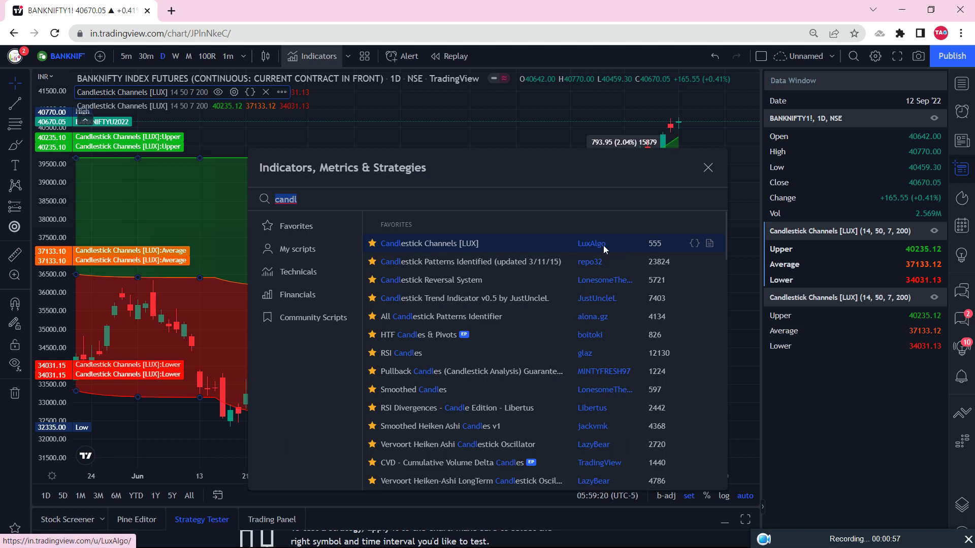
left_click(708, 169)
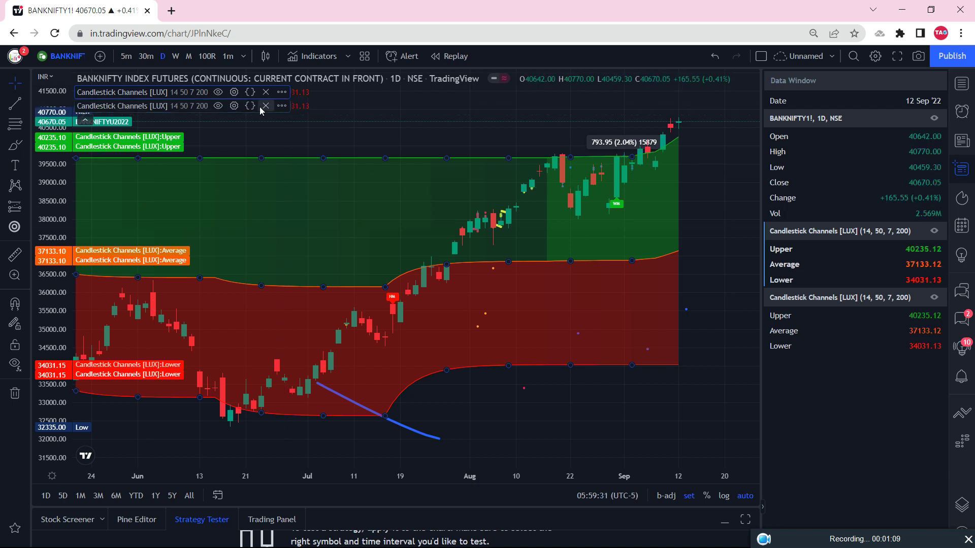
left_click(266, 92)
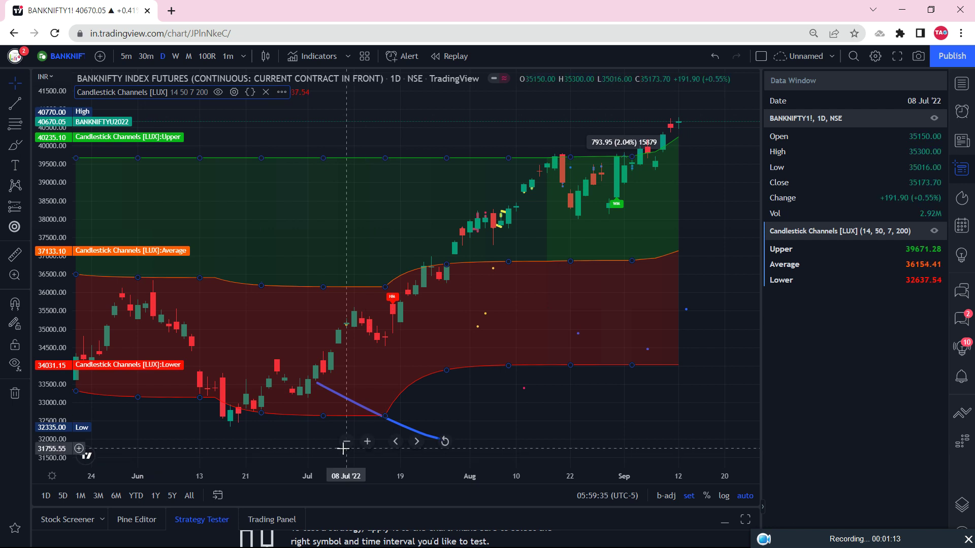
Step: Switch the browser window with the BANKNIFTY chart back to full screen
left_click(346, 442)
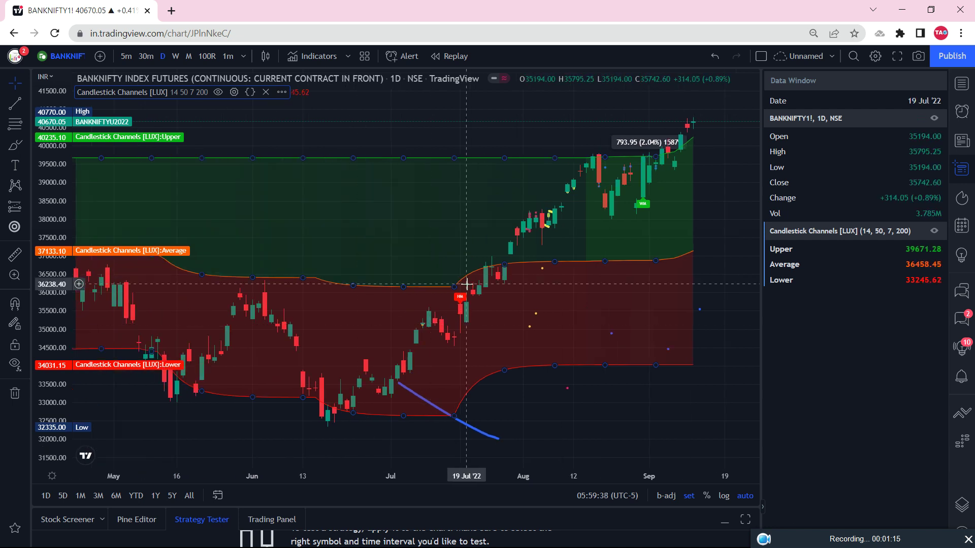
left_click(961, 35)
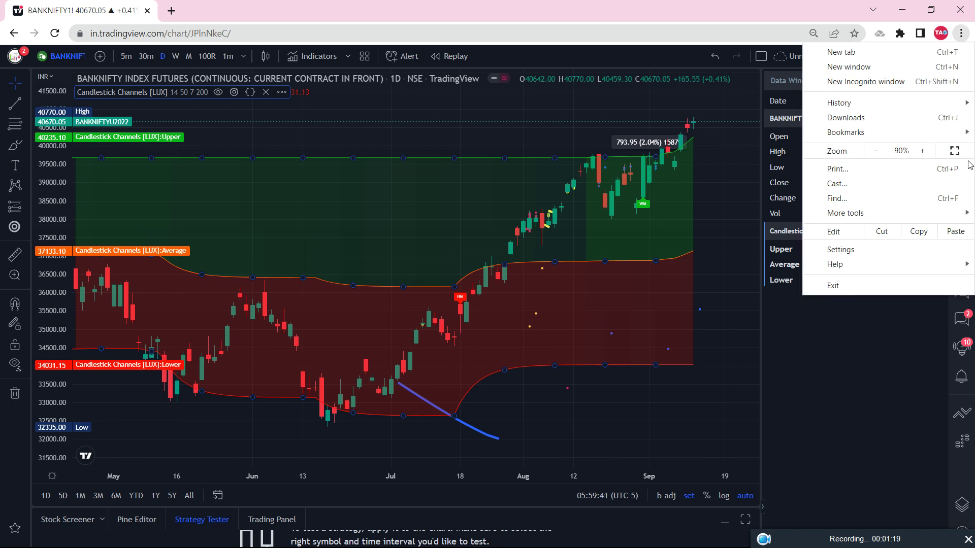
left_click(955, 152)
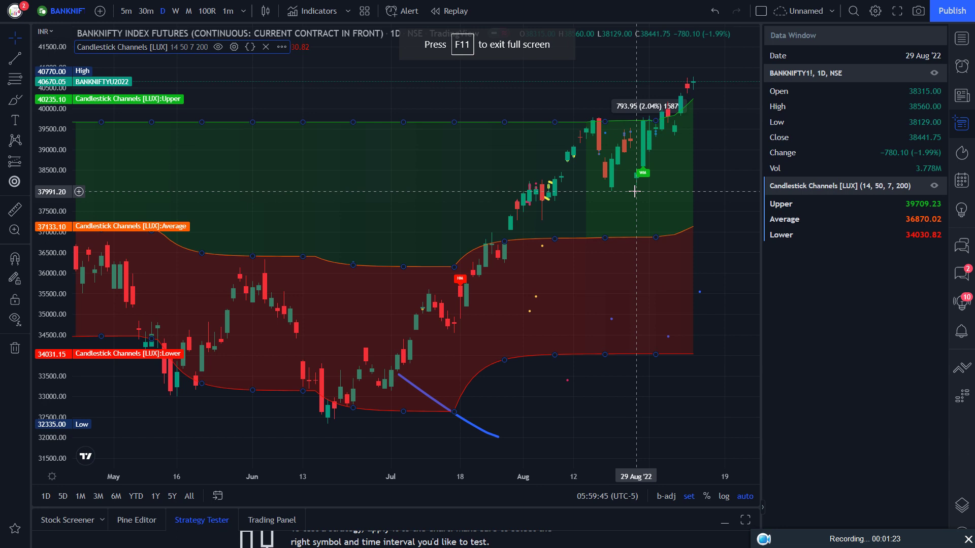
Step: Open the Candlestick Channels [LUX] input settings and review the candlestick pattern options, dismissing the advertisement
left_click(462, 108)
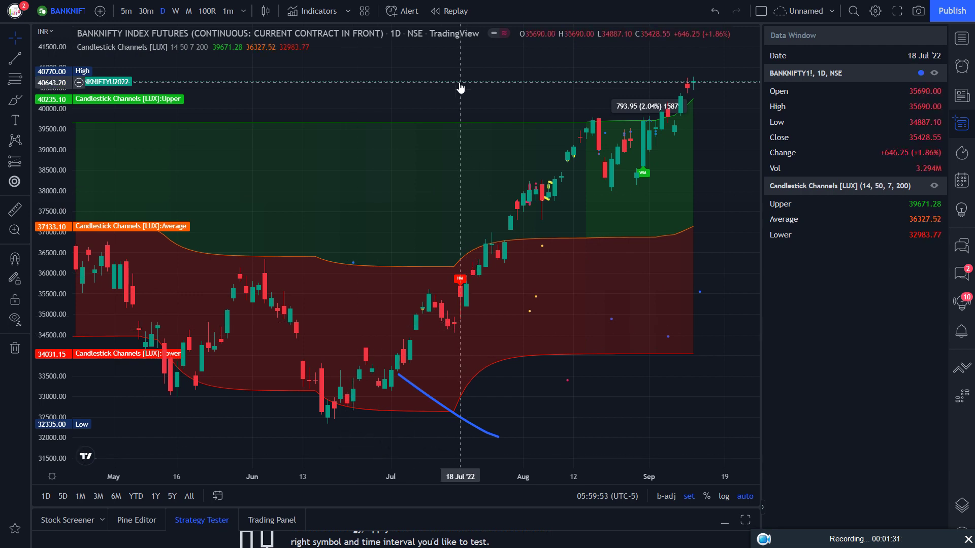
left_click(460, 88)
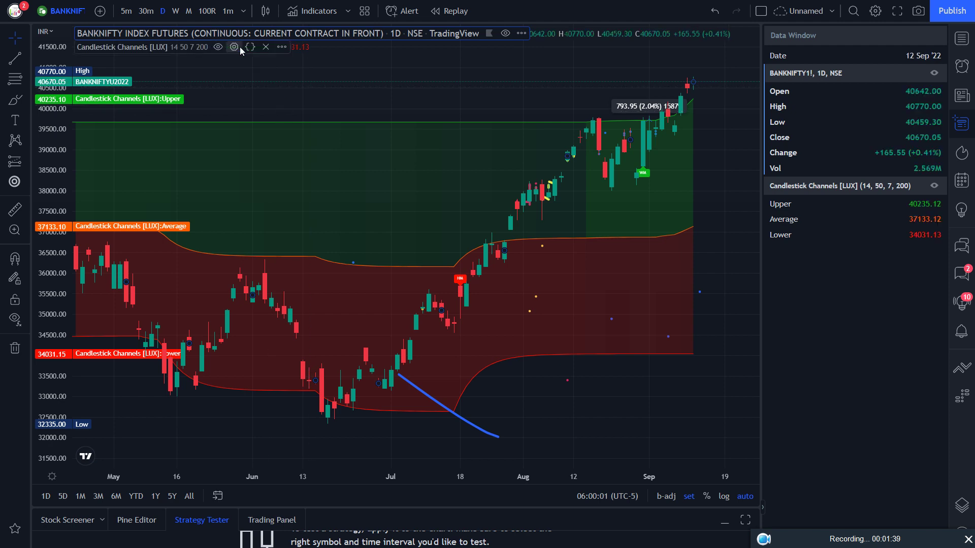
left_click(235, 47)
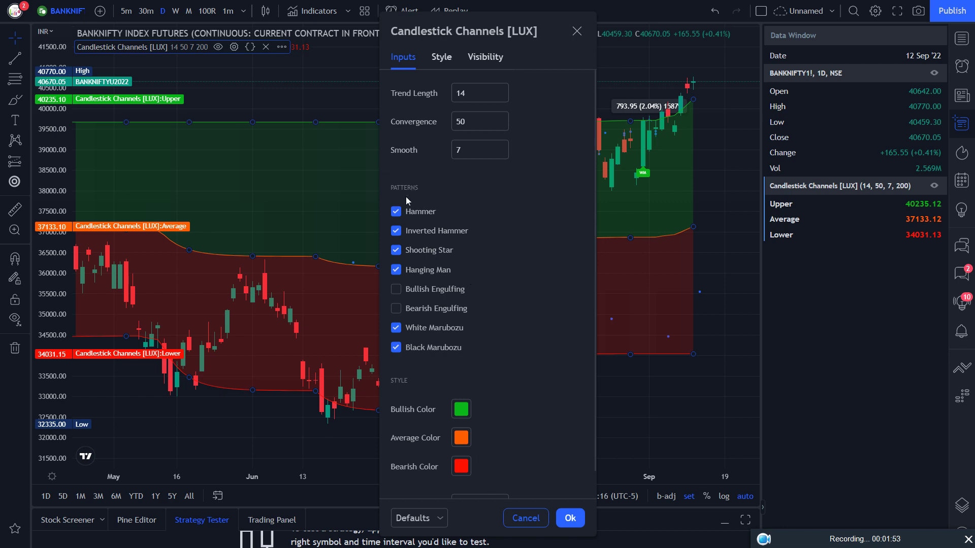
left_click(397, 212)
left_click(397, 270)
left_click(396, 250)
left_click(397, 212)
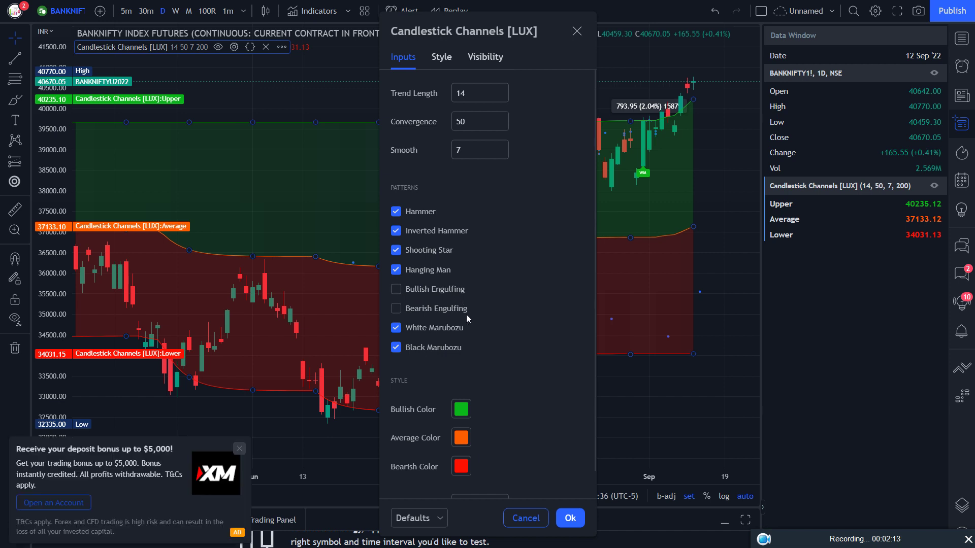
left_click(239, 448)
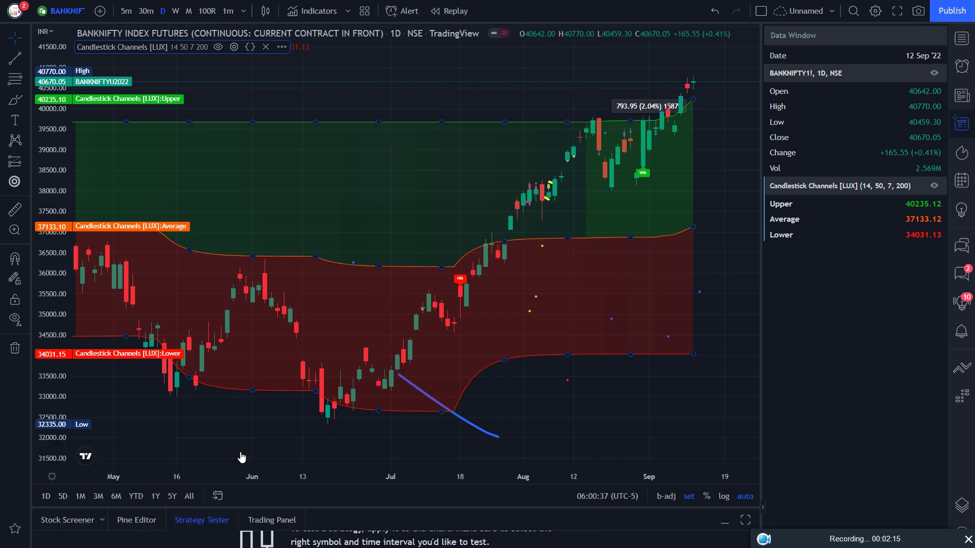
Step: Enable the Bullish Engulfing and Bearish Engulfing patterns in the Candlestick Channels [LUX] inputs and apply the settings
left_click(233, 47)
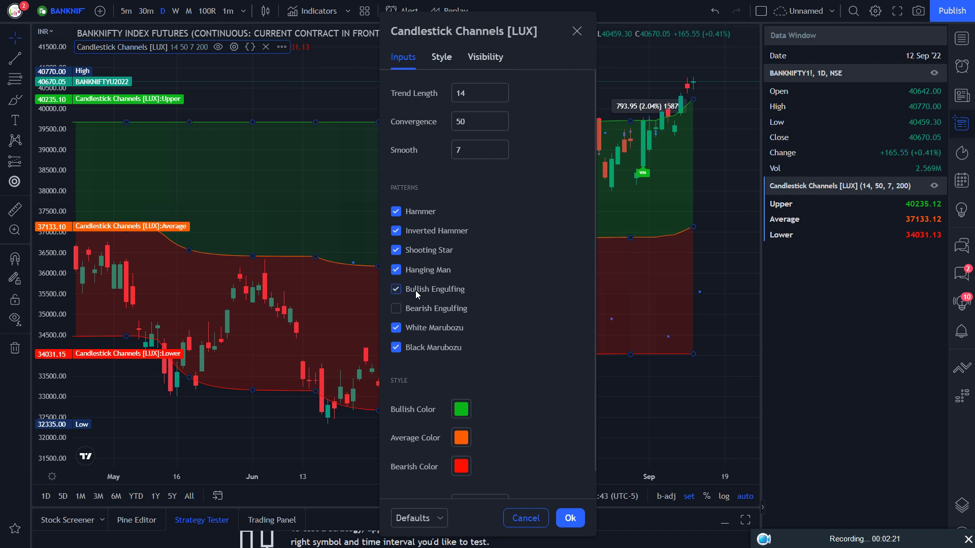
left_click(410, 310)
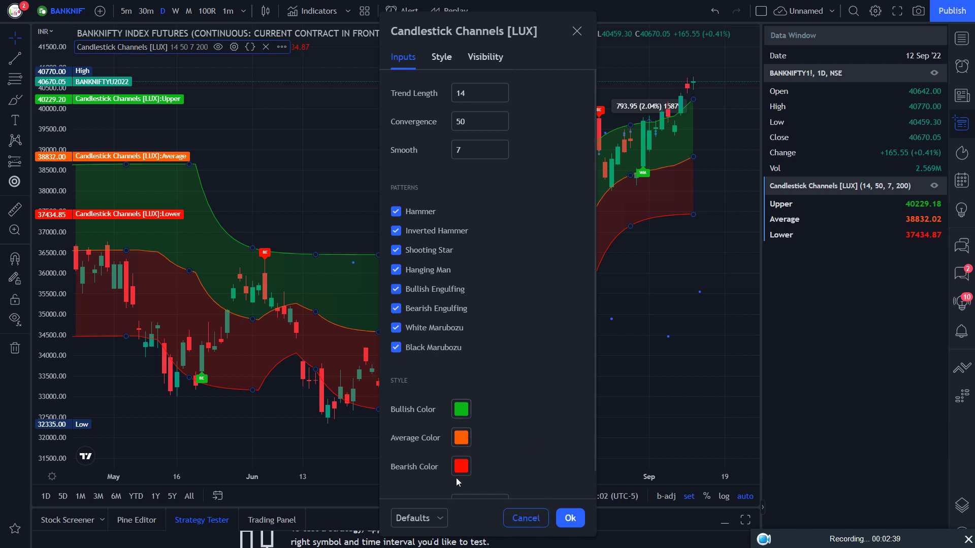
left_click(571, 522)
left_click(668, 331)
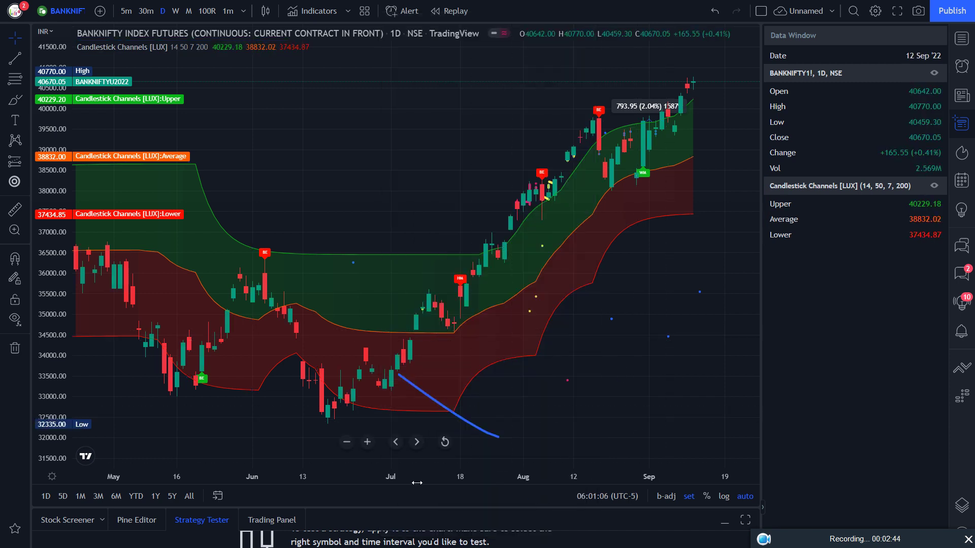
left_click(367, 441)
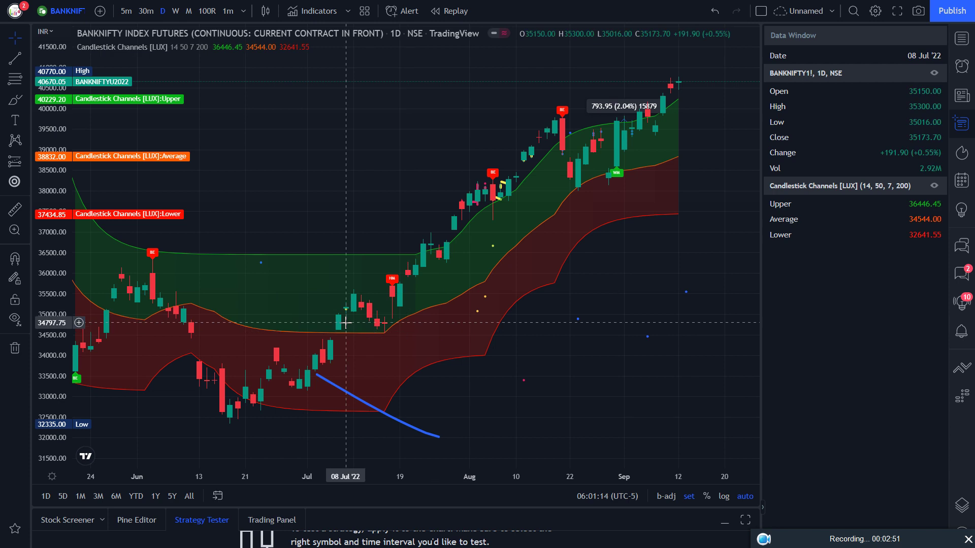
left_click(368, 443)
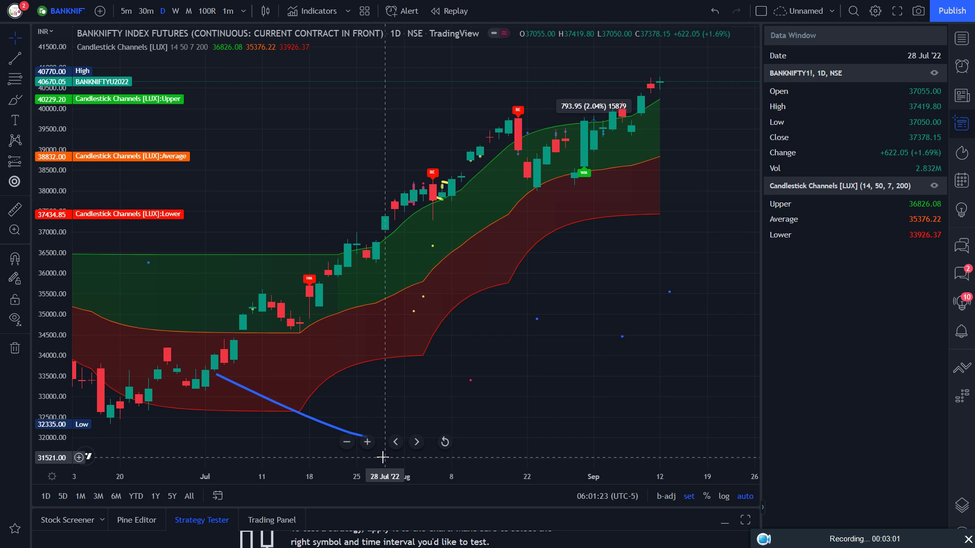
left_click(362, 448)
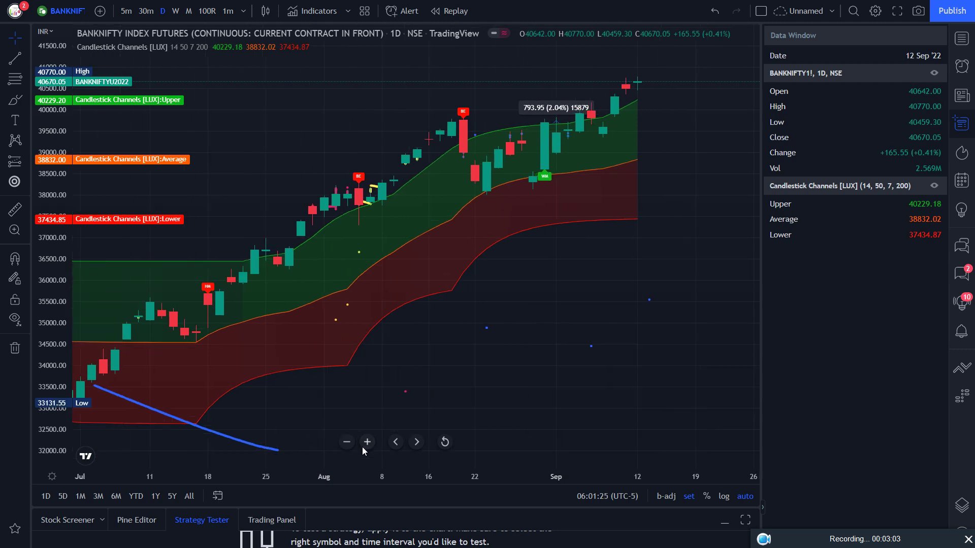
left_click(346, 443)
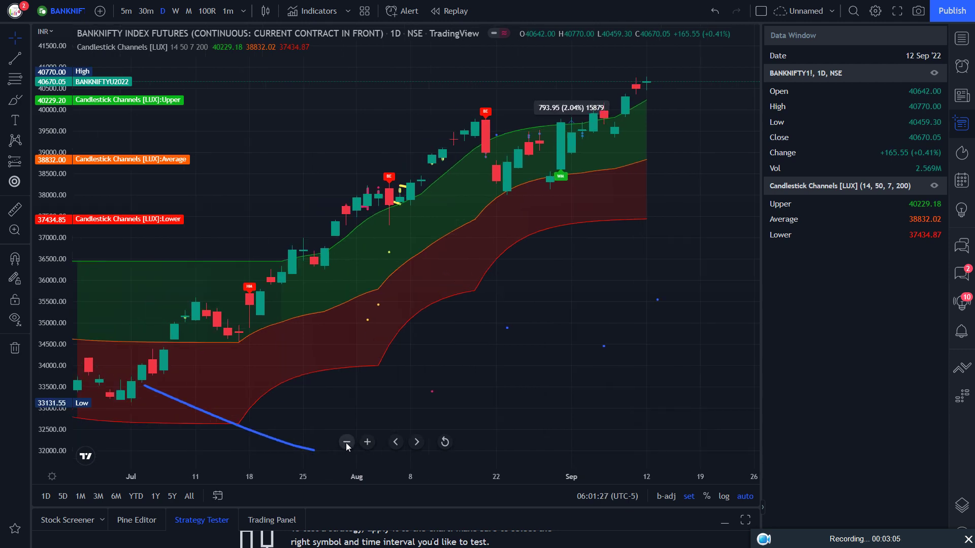
left_click(345, 443)
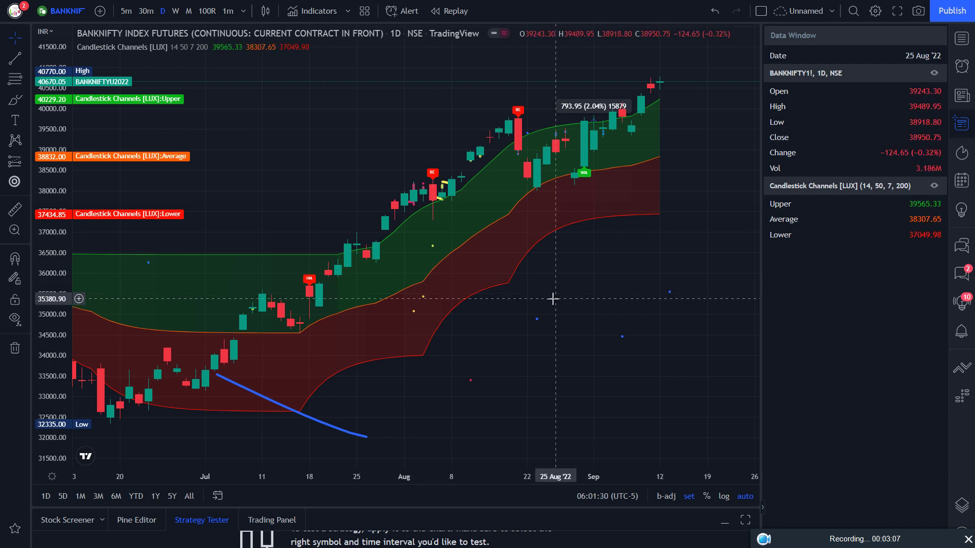
Step: Search the indicators for "candl", read the published description of Candlestick Channels [LUX], and return to the chart
left_click(313, 11)
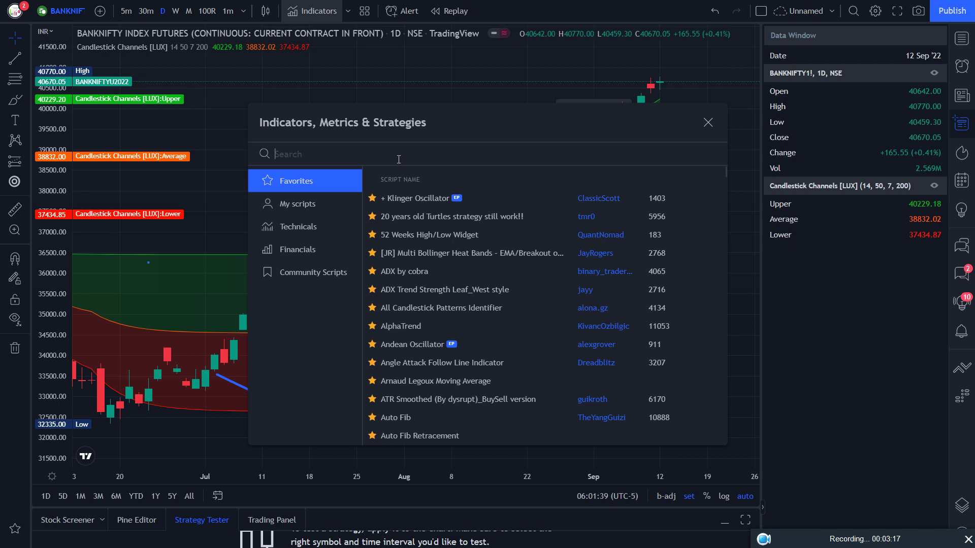
type("candl")
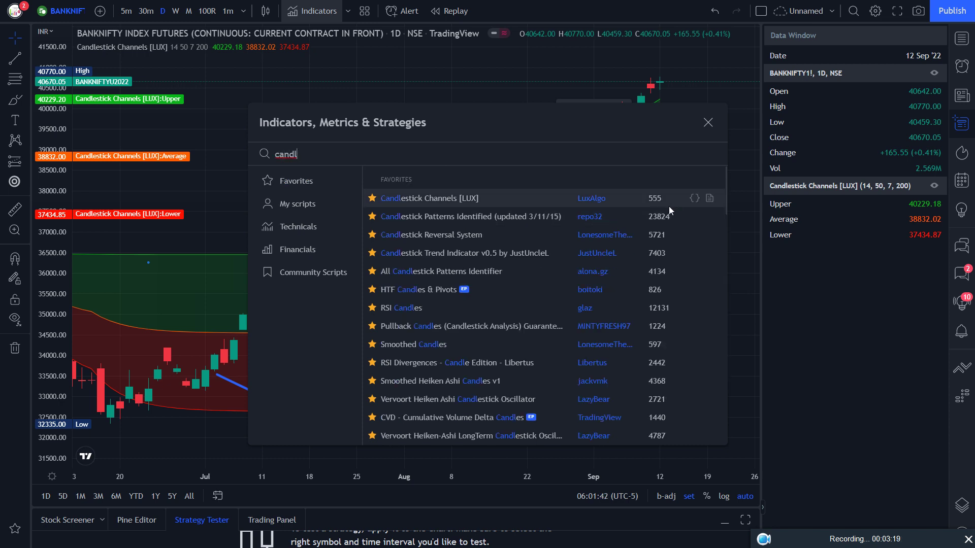
left_click(714, 198)
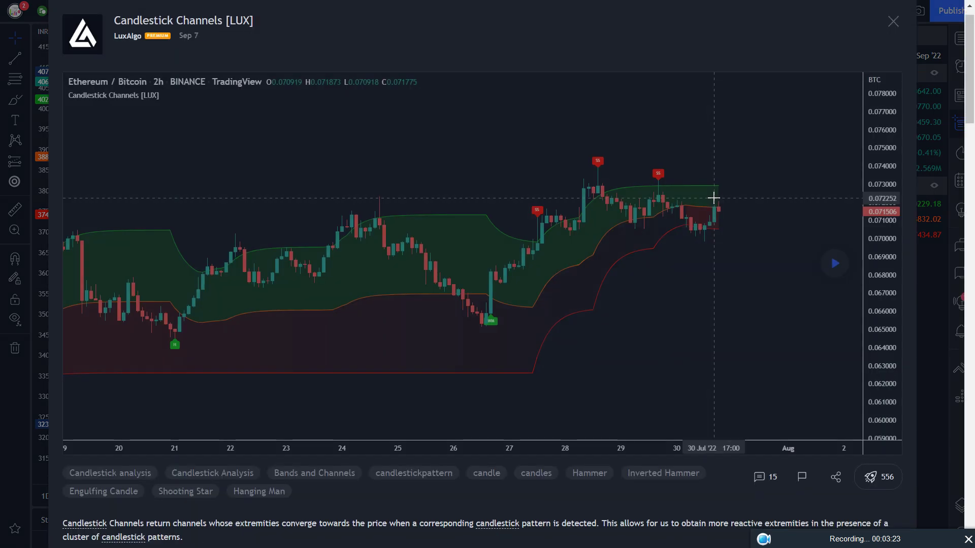
scroll(713, 198, "down", 8)
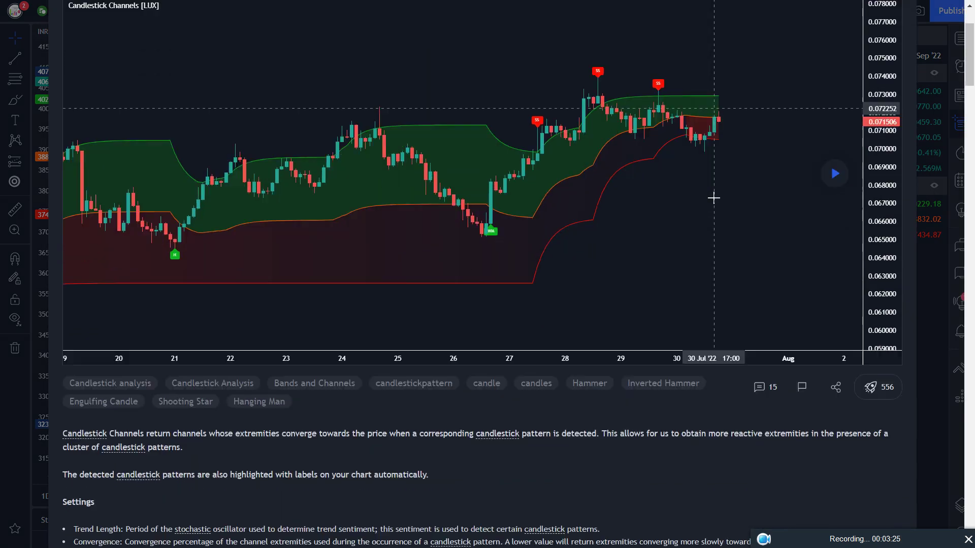
scroll(714, 198, "down", 6)
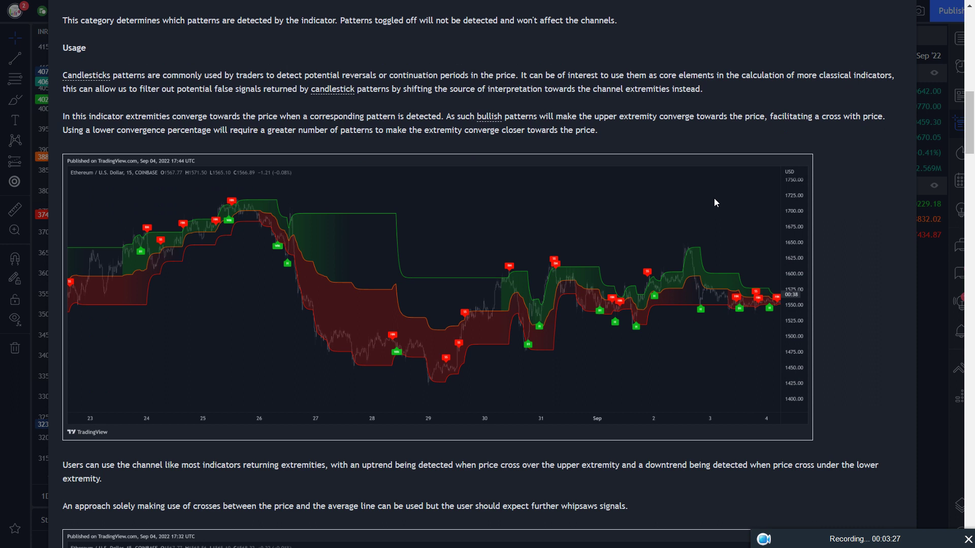
scroll(714, 203, "down", 12)
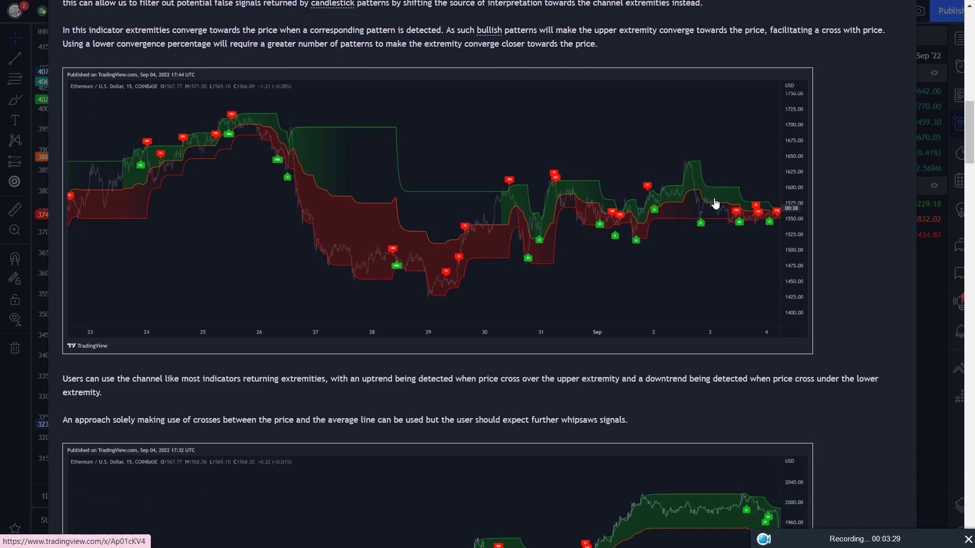
scroll(715, 203, "down", 10)
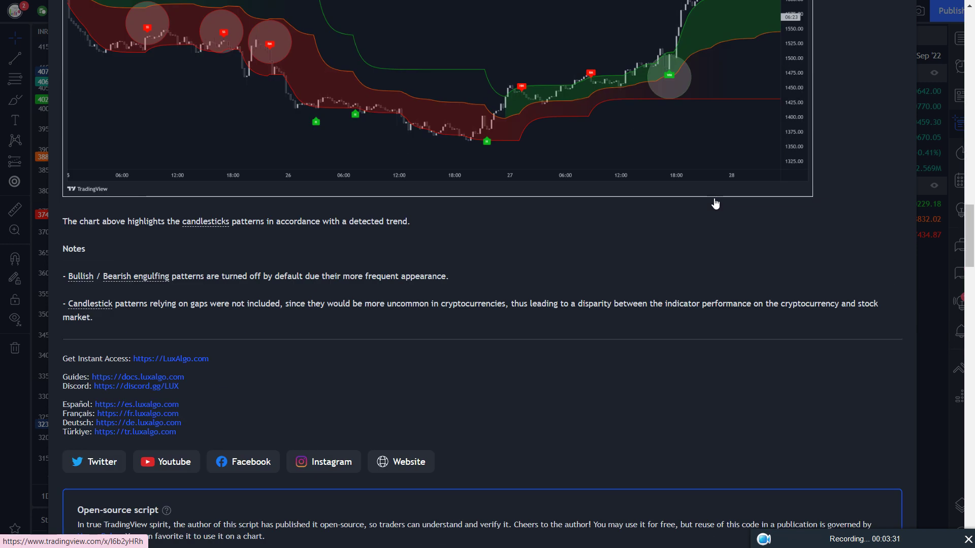
scroll(714, 202, "up", 15)
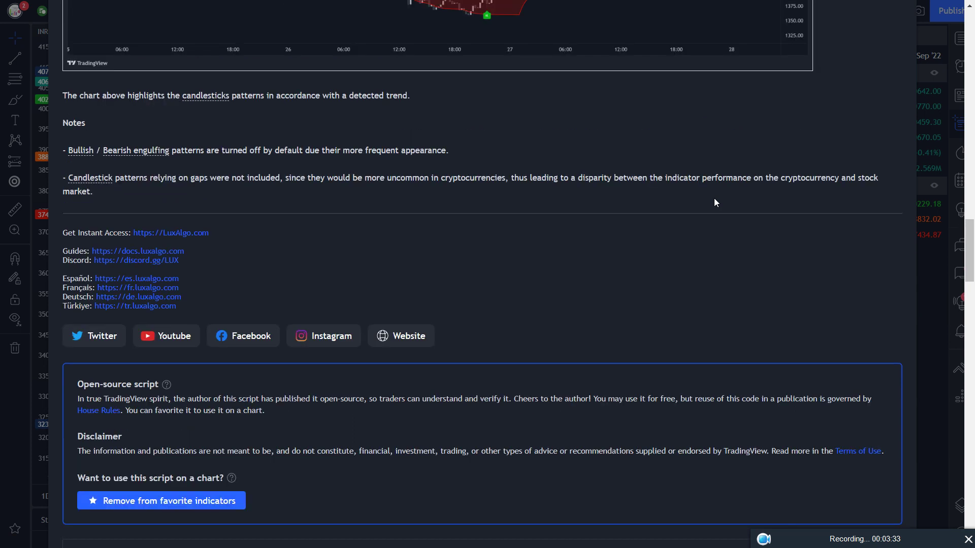
scroll(715, 202, "up", 6)
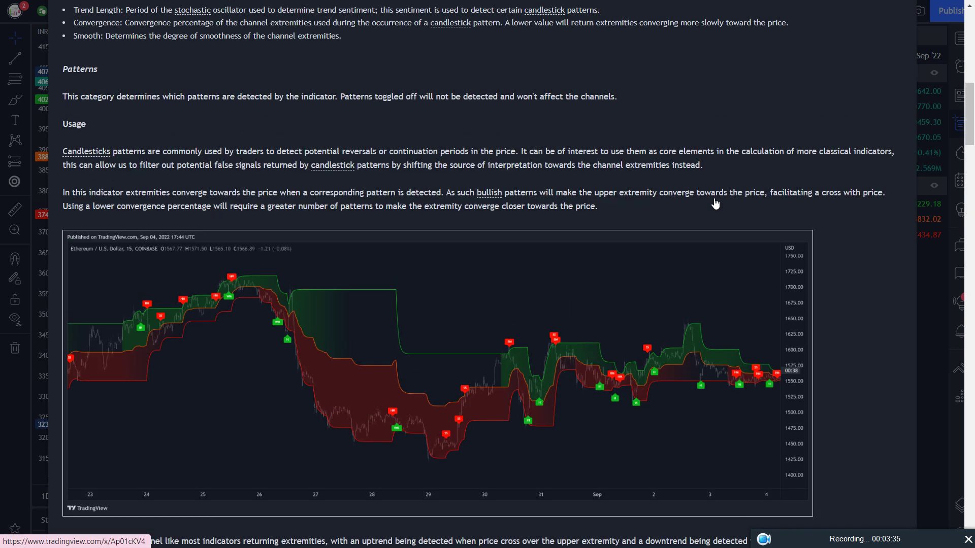
key("Escape")
key("Escape")
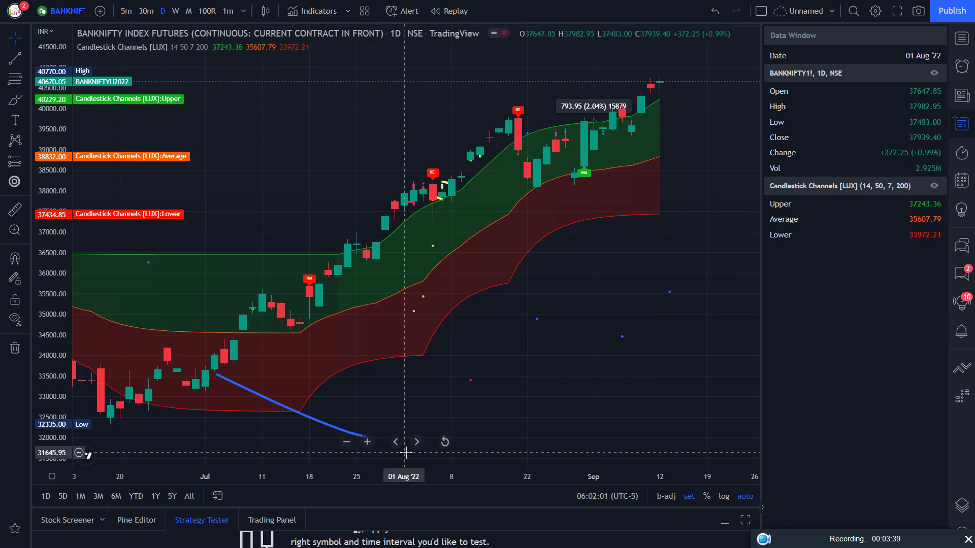
left_click(367, 441)
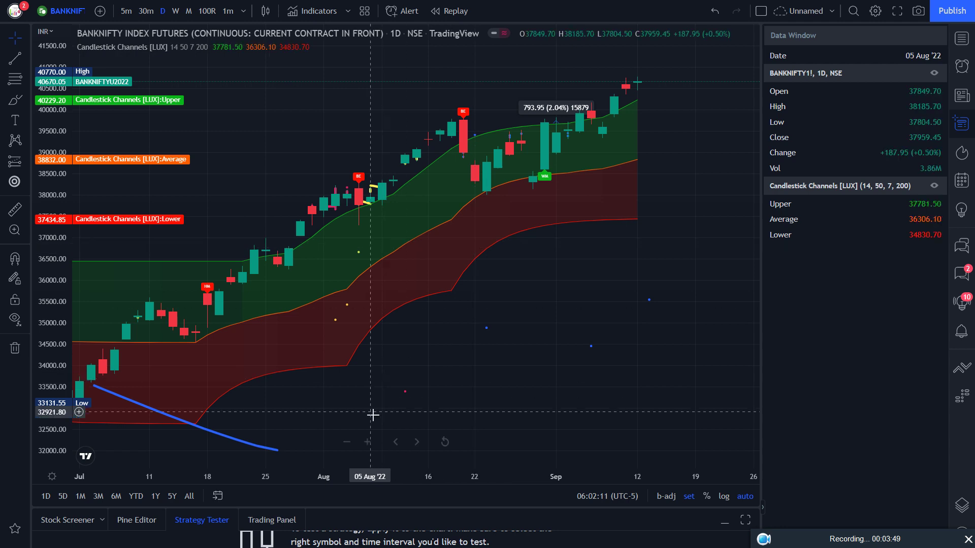
left_click(347, 443)
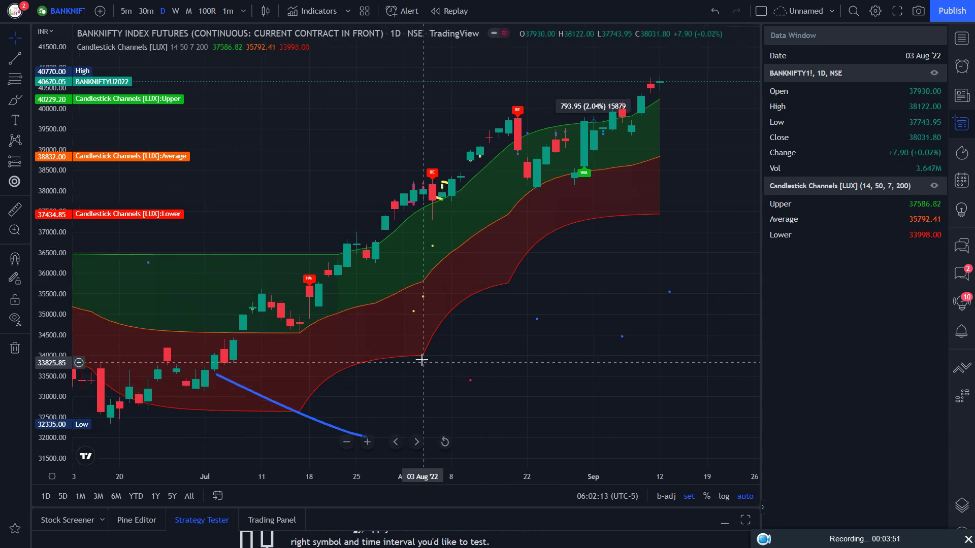
left_click(368, 448)
left_click(369, 448)
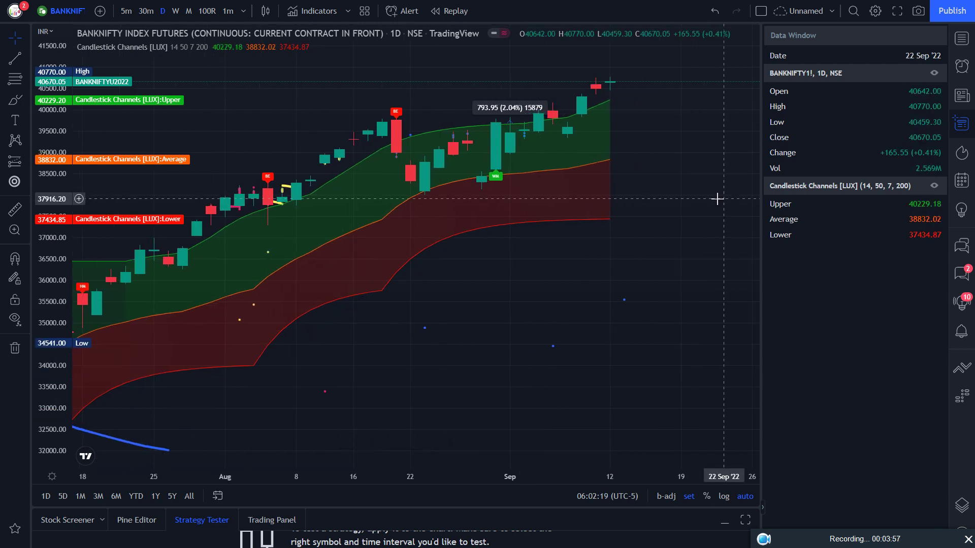
Step: Show the watchlist and examine Candlestick Channels [LUX] on the NIFTY1! futures chart
left_click(959, 43)
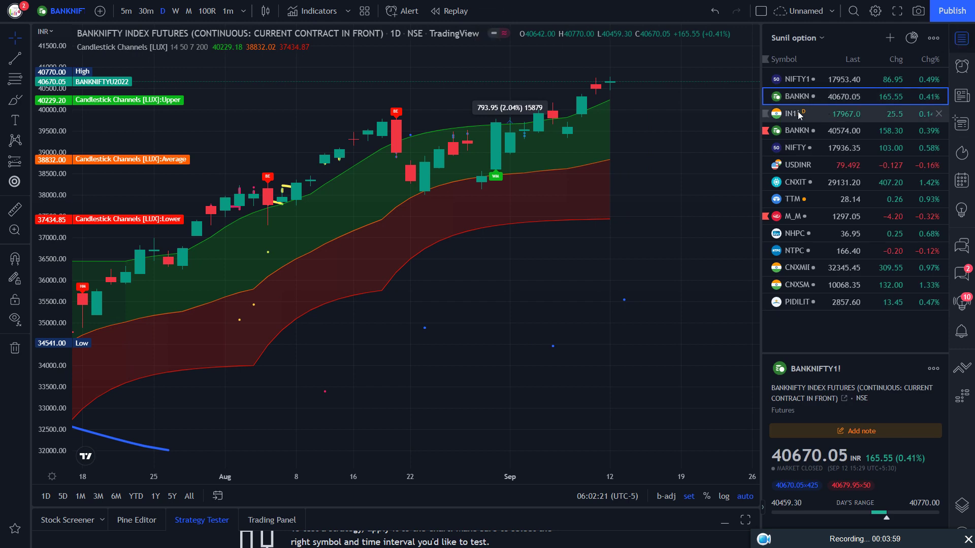
left_click(810, 81)
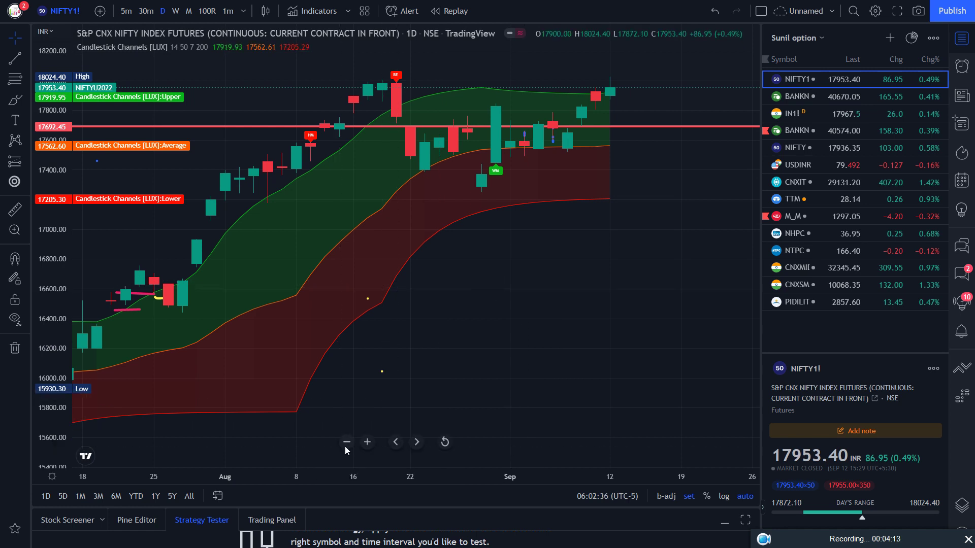
left_click(345, 446)
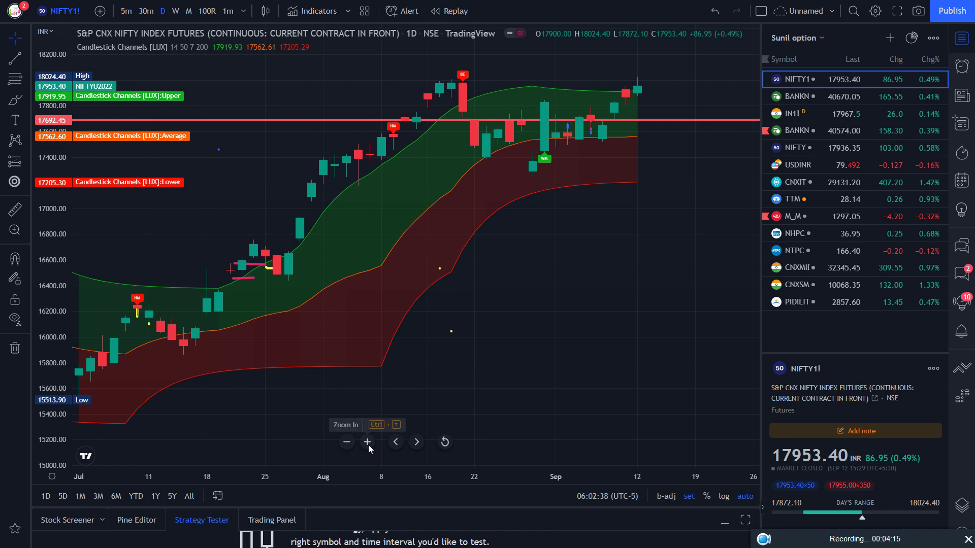
left_click(367, 443)
Step: Switch the chart back to BANKNIFTY futures and circle the late July to mid-August rally along the upper channel with the Brush
left_click(823, 92)
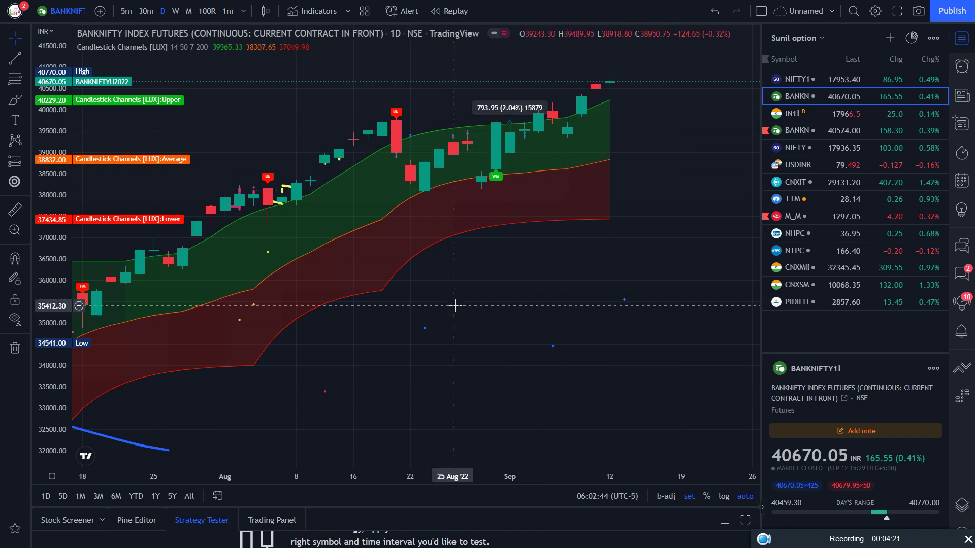
mouse_move(351, 452)
left_click(368, 443)
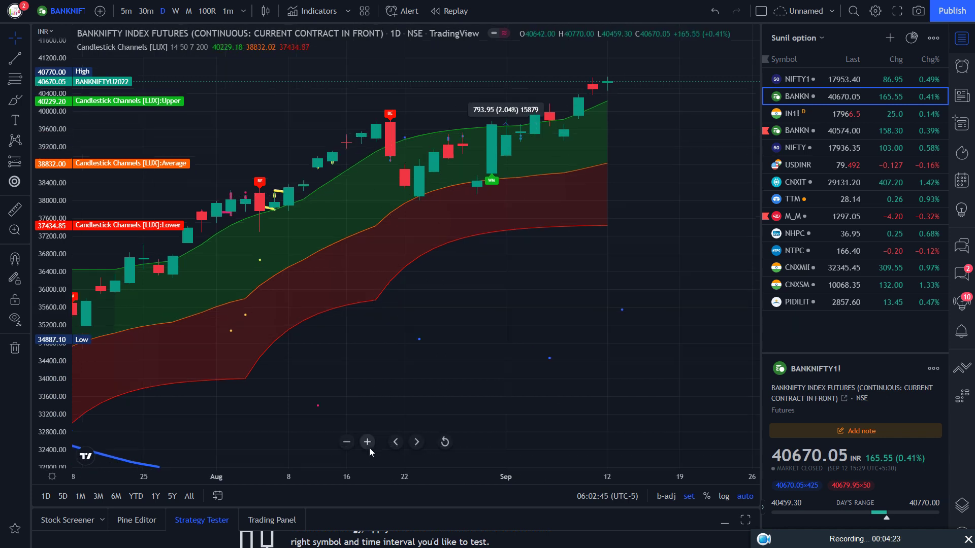
left_click(347, 442)
scroll(325, 294, "down", 3)
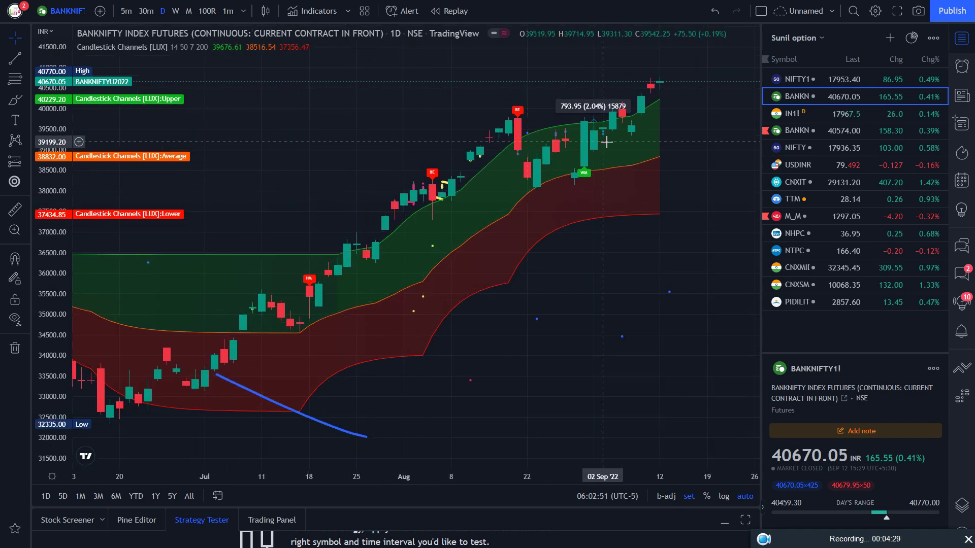
left_click(13, 105)
mouse_move(367, 237)
left_mouse_down()
mouse_move(453, 200)
mouse_move(531, 121)
mouse_move(401, 203)
mouse_move(376, 269)
left_mouse_up()
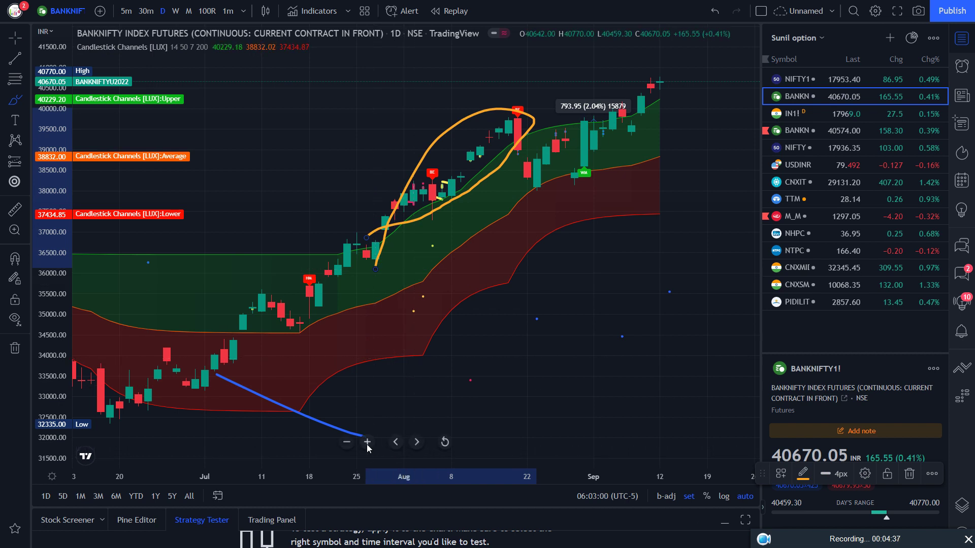
Step: Take a closer look at the BANKNIFTY candles from the circled August rally through September
left_click(367, 442)
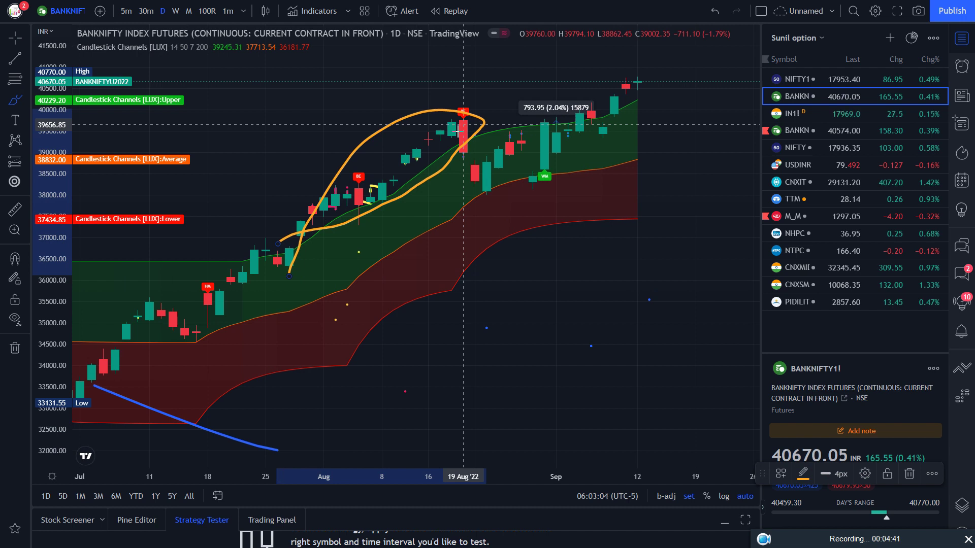
left_click(366, 442)
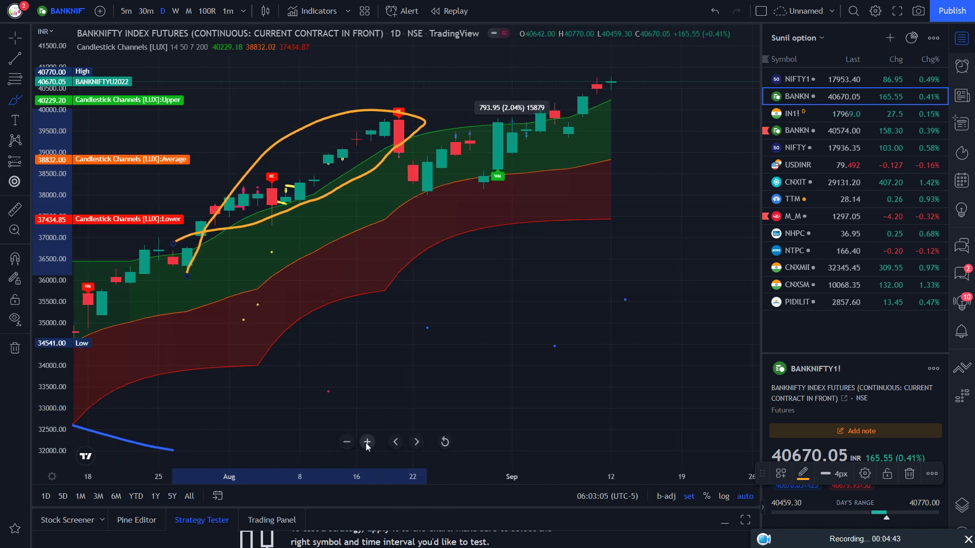
left_click(367, 442)
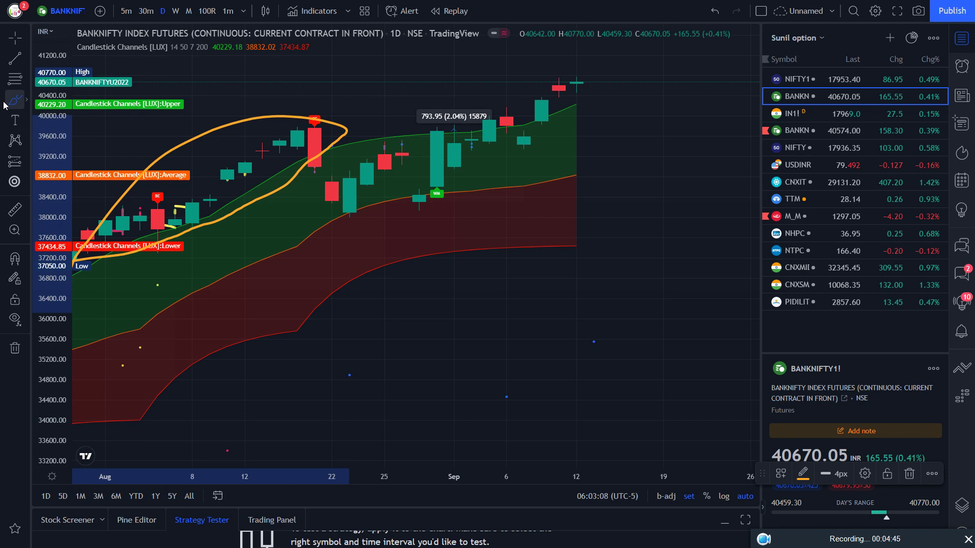
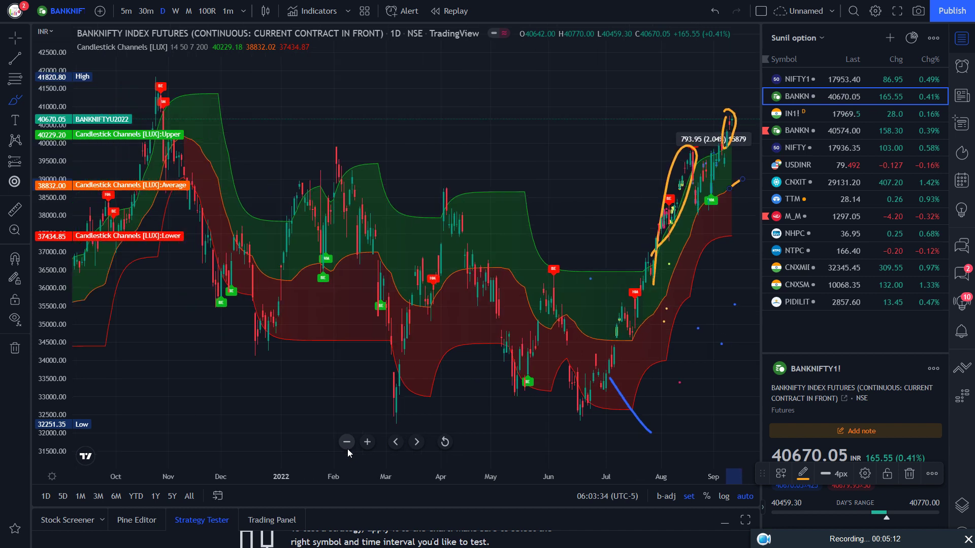
Step: Examine the Candlestick Channels signals across the BANKNIFTY price history back to 2018
left_click(348, 449)
left_click(348, 449)
left_click(347, 448)
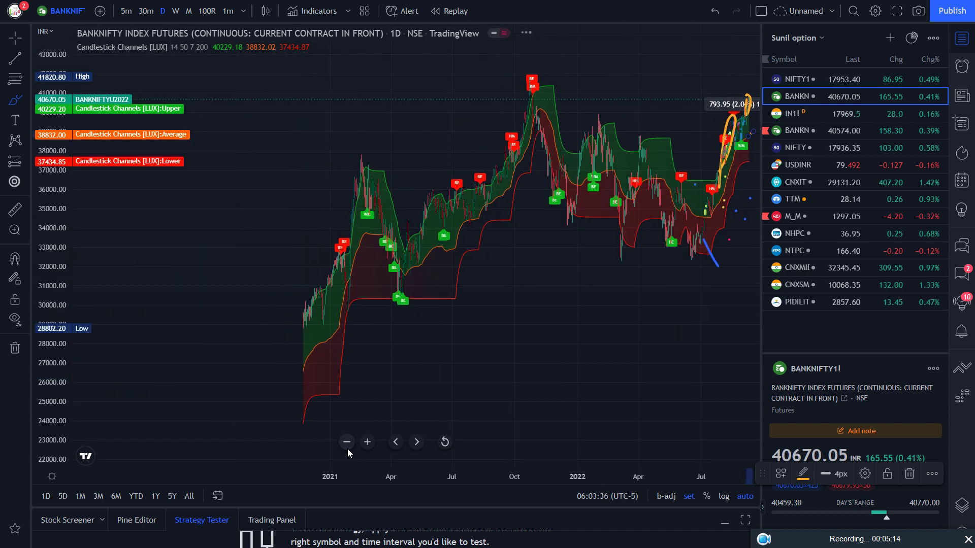
left_click(347, 449)
left_click(347, 449)
left_click(347, 449)
left_click(347, 448)
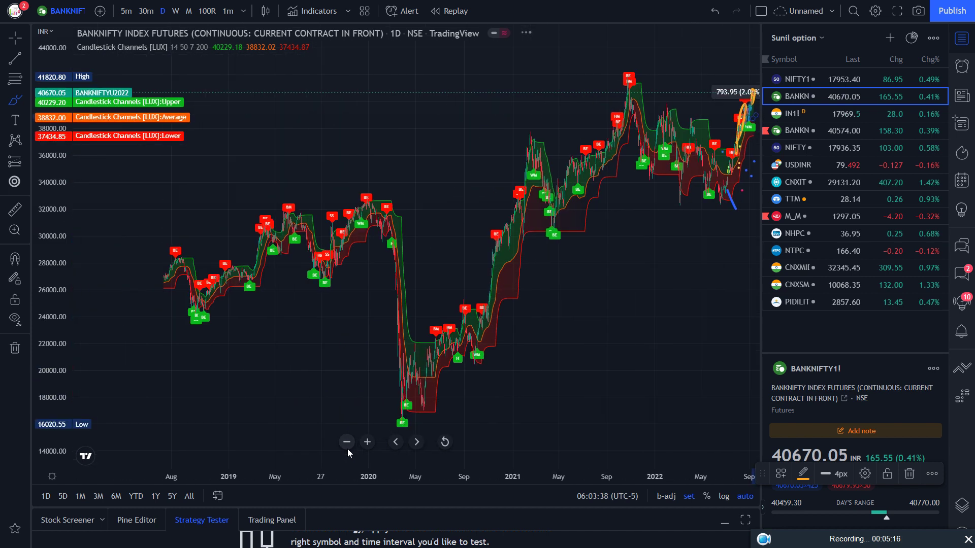
left_click(237, 253)
left_click(574, 212)
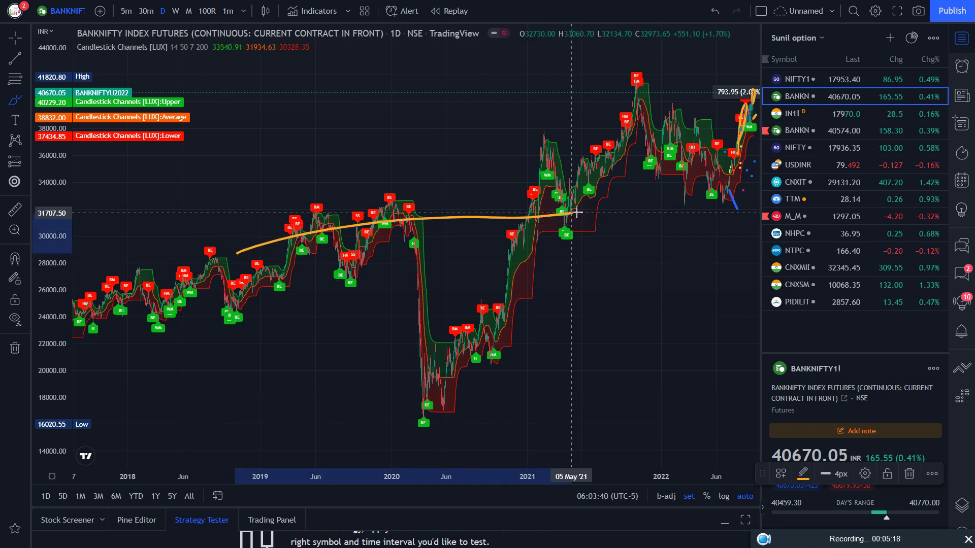
key("ctrl+z")
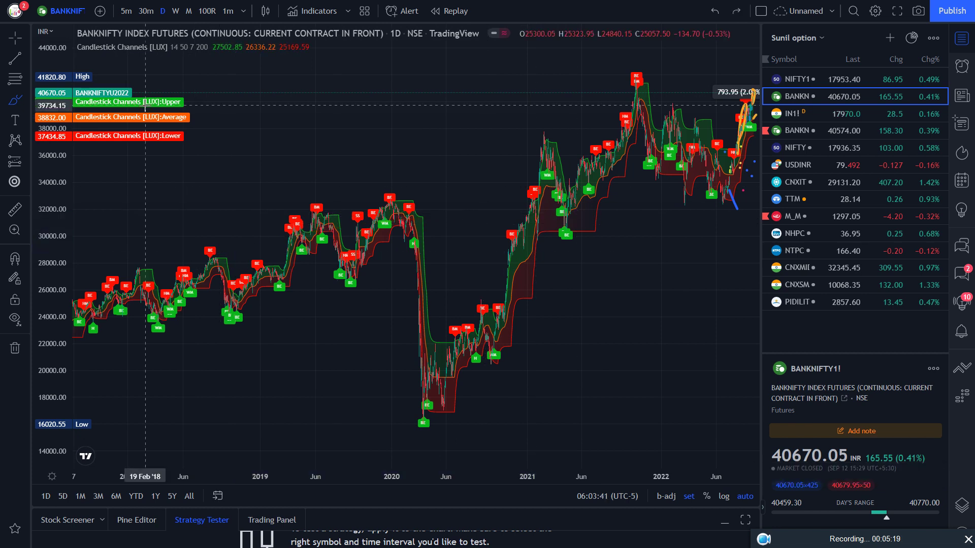
Step: Return to the crosshair cursor and examine the channel signals around the February to April 2020 decline
left_click(11, 41)
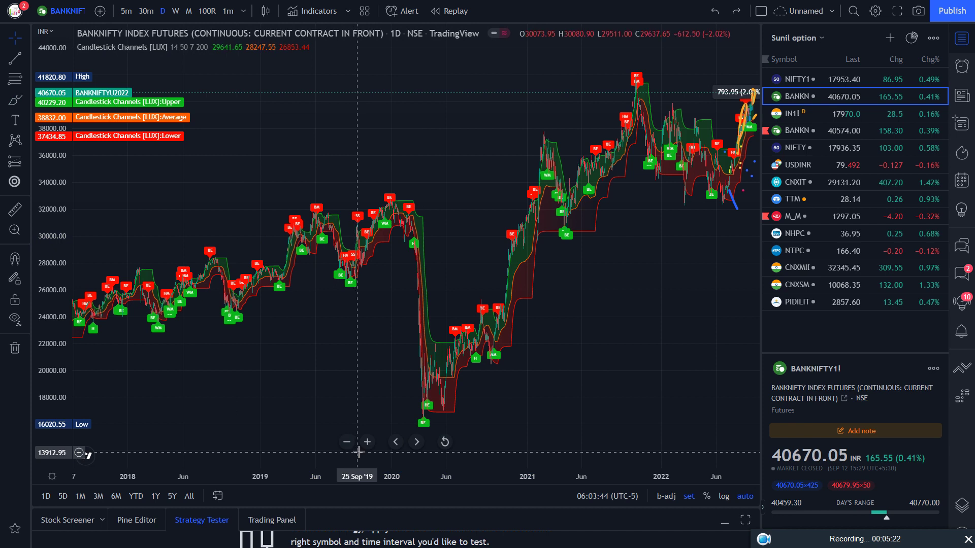
left_click(367, 442)
left_click(367, 441)
left_click(367, 441)
left_click_drag(201, 229, 660, 224)
left_click_drag(318, 239, 607, 246)
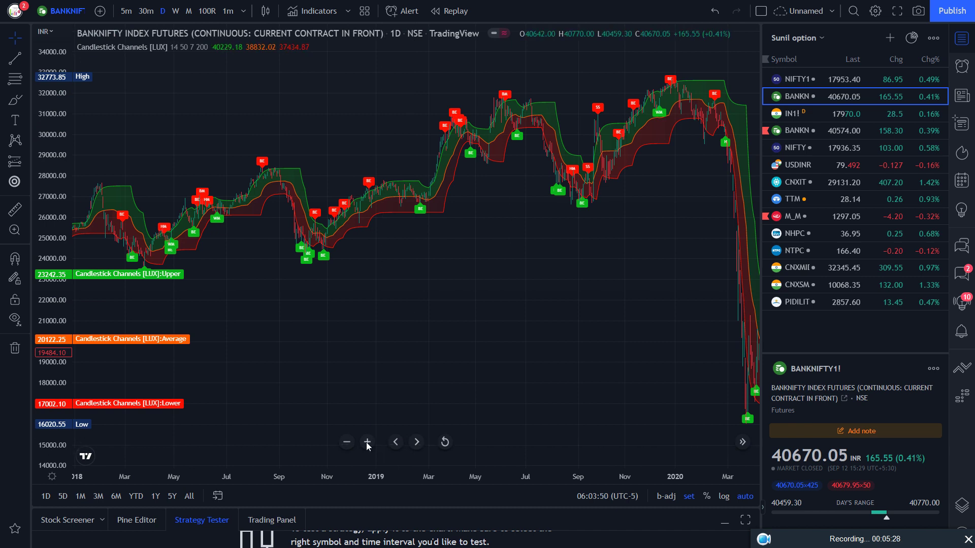
left_click(367, 442)
left_click(367, 442)
left_click(366, 442)
left_click(367, 441)
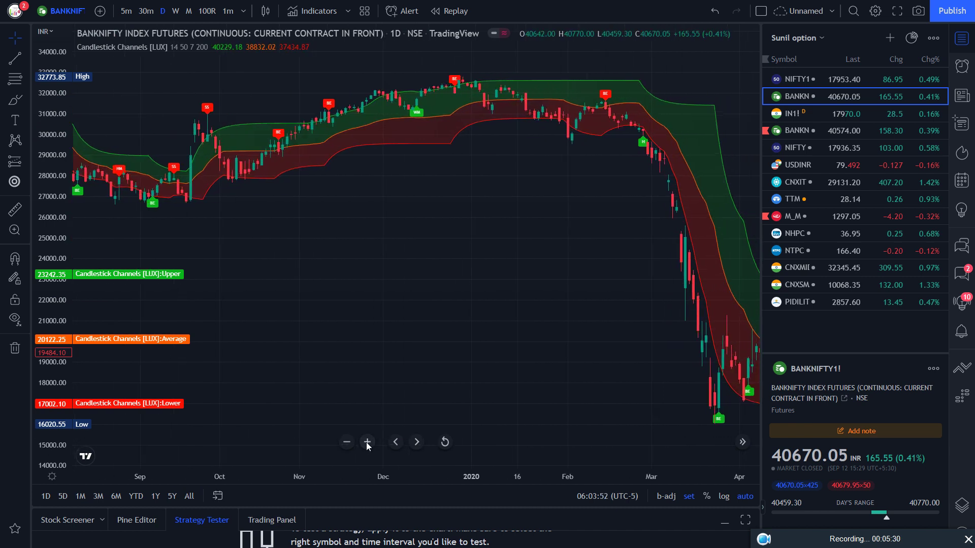
left_click(367, 442)
left_click(366, 442)
left_click(366, 442)
left_click(366, 441)
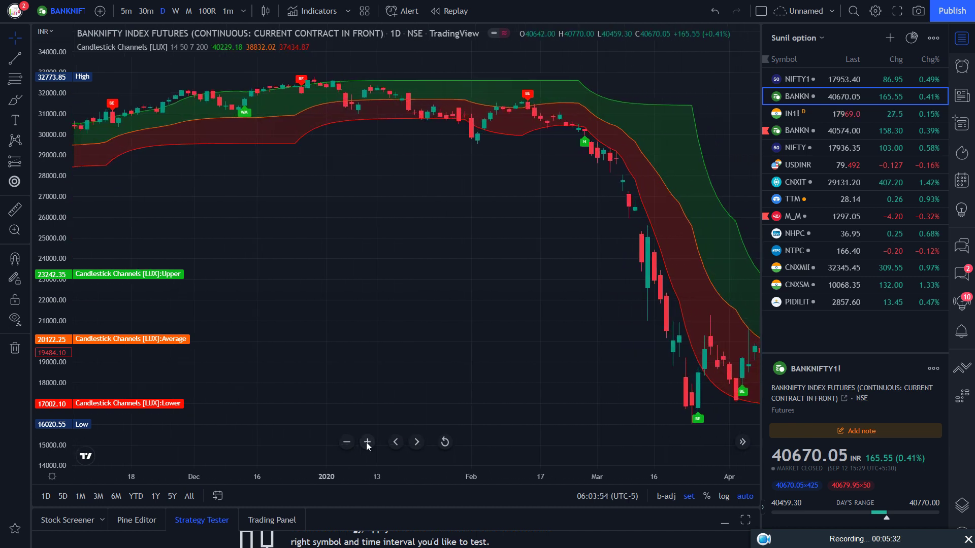
left_click(367, 442)
left_click(366, 441)
left_click(367, 441)
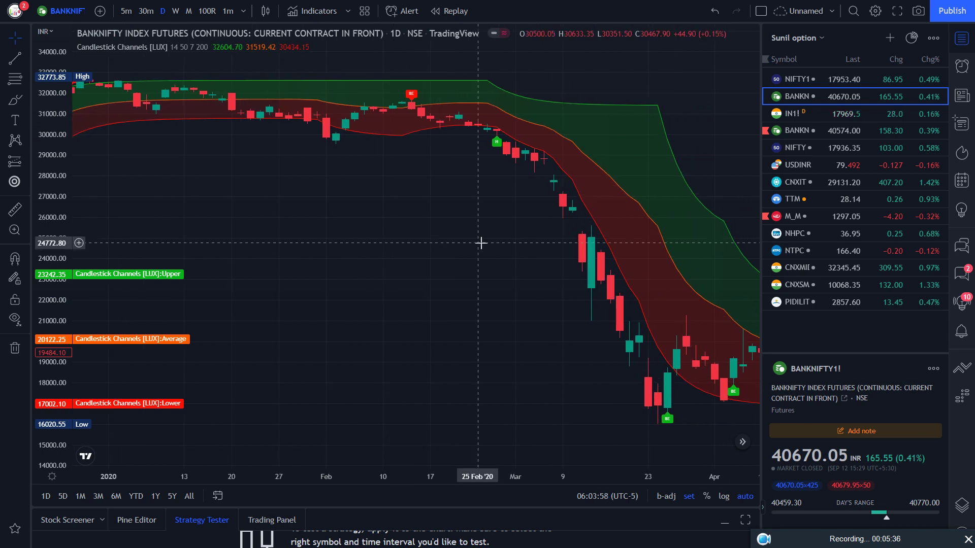
Step: Use the Brush to circle the green label in late February 2020 and outline the price fall to the late March low
left_click(20, 105)
mouse_move(504, 137)
left_mouse_down()
mouse_move(488, 145)
mouse_move(505, 136)
left_mouse_up()
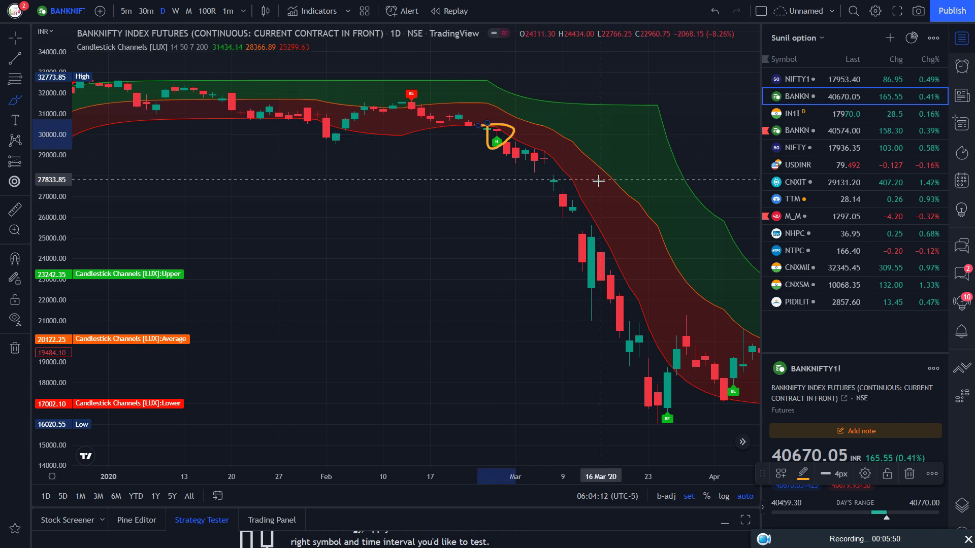
mouse_move(488, 124)
left_mouse_down()
mouse_move(549, 257)
mouse_move(647, 419)
mouse_move(681, 385)
mouse_move(562, 172)
mouse_move(470, 109)
mouse_move(515, 176)
left_mouse_up()
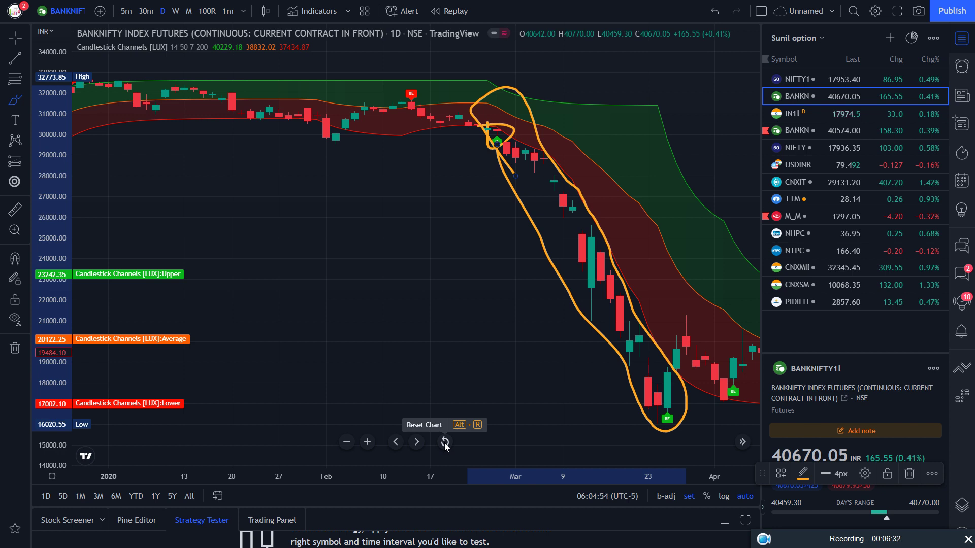
Step: Reset the BANKNIFTY chart view and take a closer look at the July to September candles
left_click(445, 443)
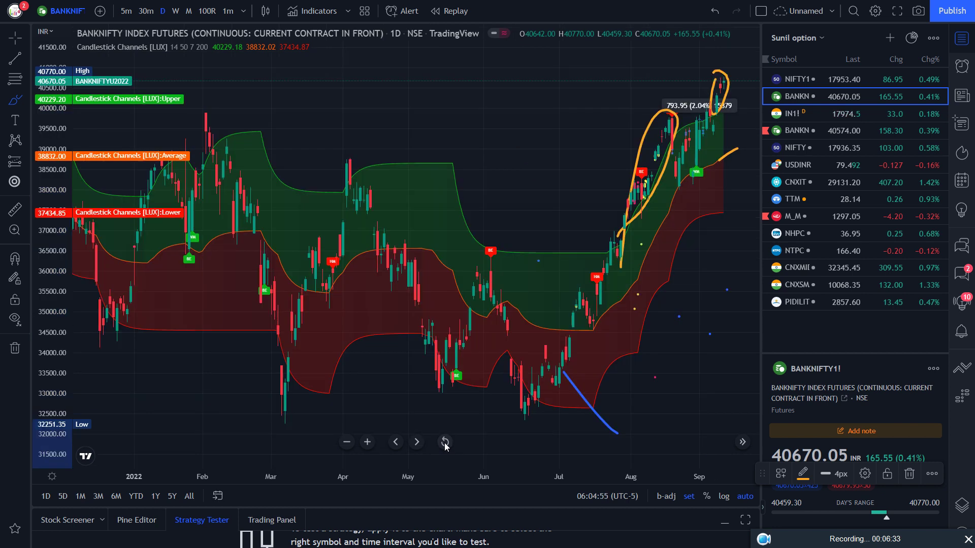
left_click(367, 442)
left_click(367, 442)
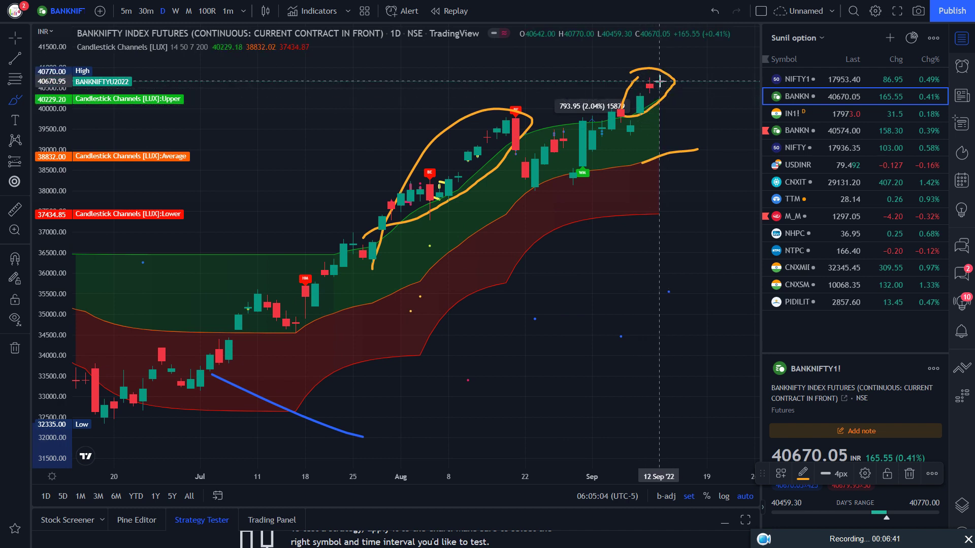
Step: Search all symbol types for NIFTY FMCG and open the CNXFMCG index chart
type("NIFT")
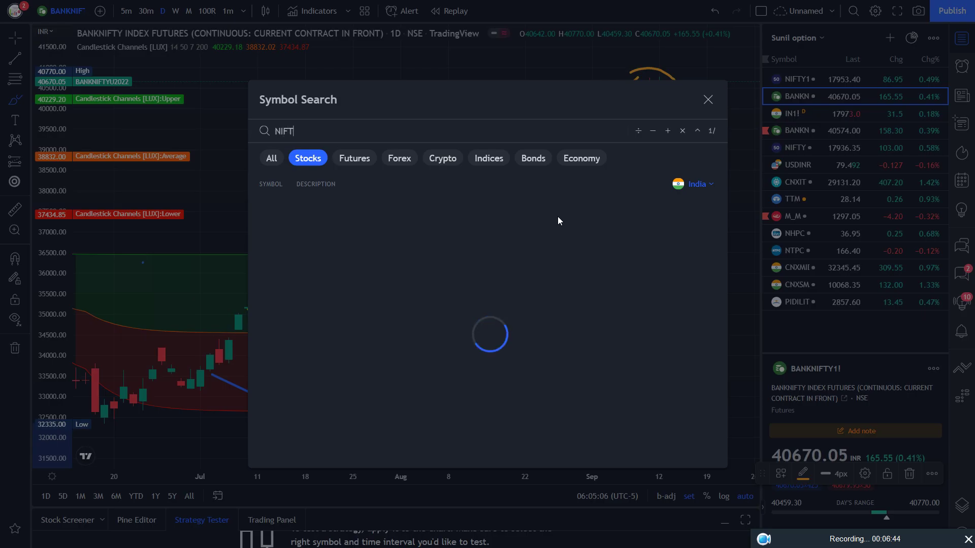
type("Y FMCG")
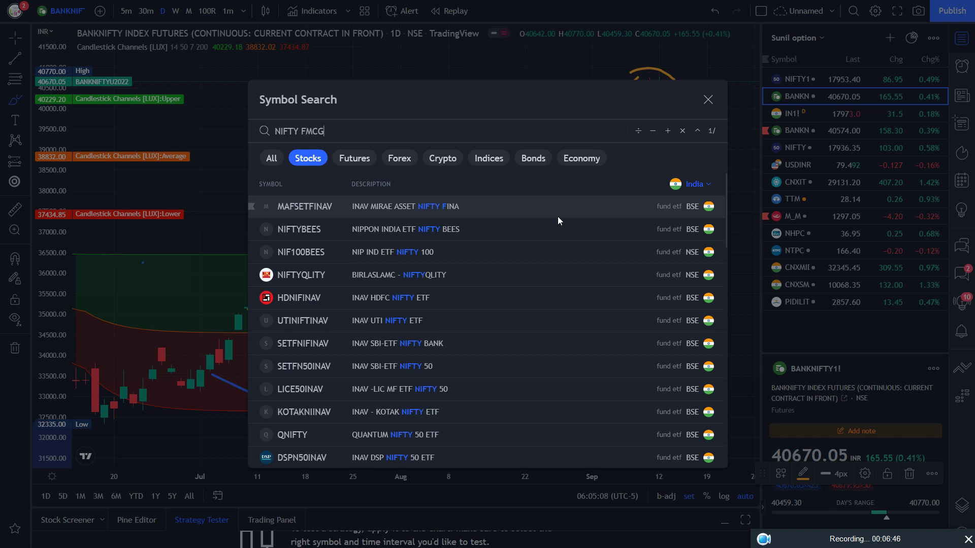
key("Down")
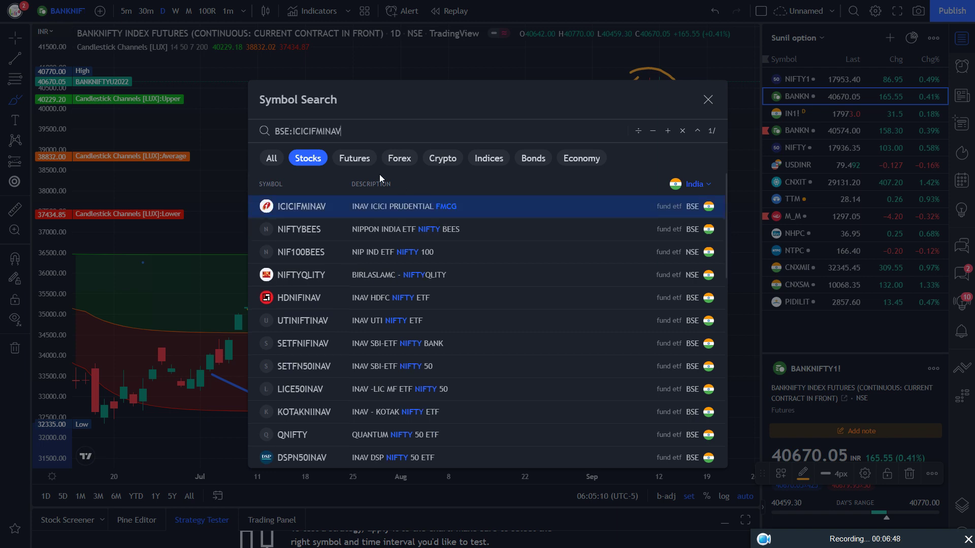
left_click(279, 157)
left_click(366, 130)
type("NIFTY ")
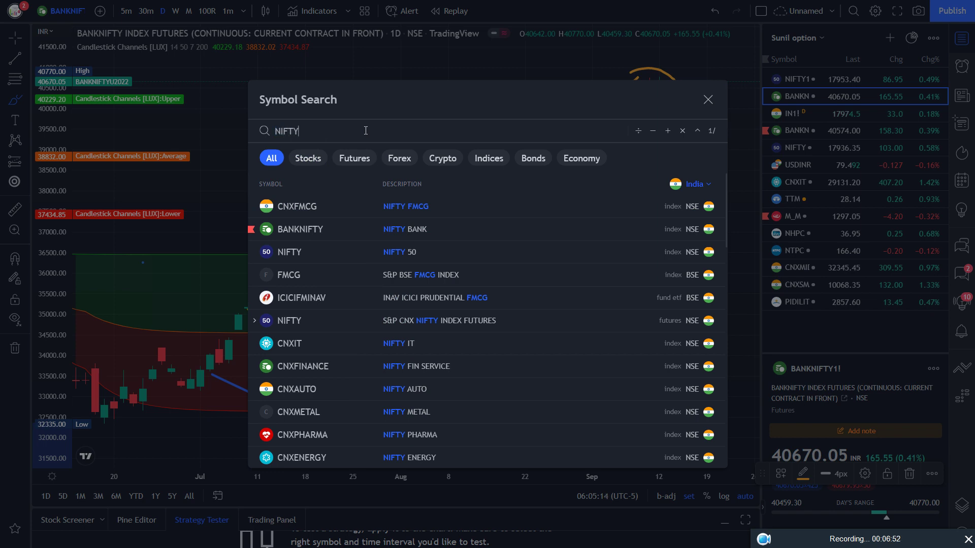
type("FMCG")
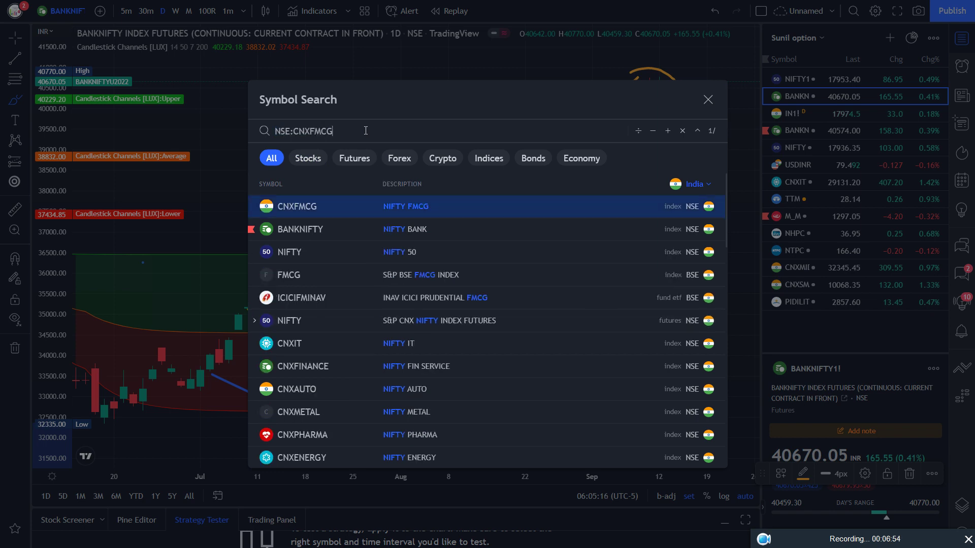
key("Return")
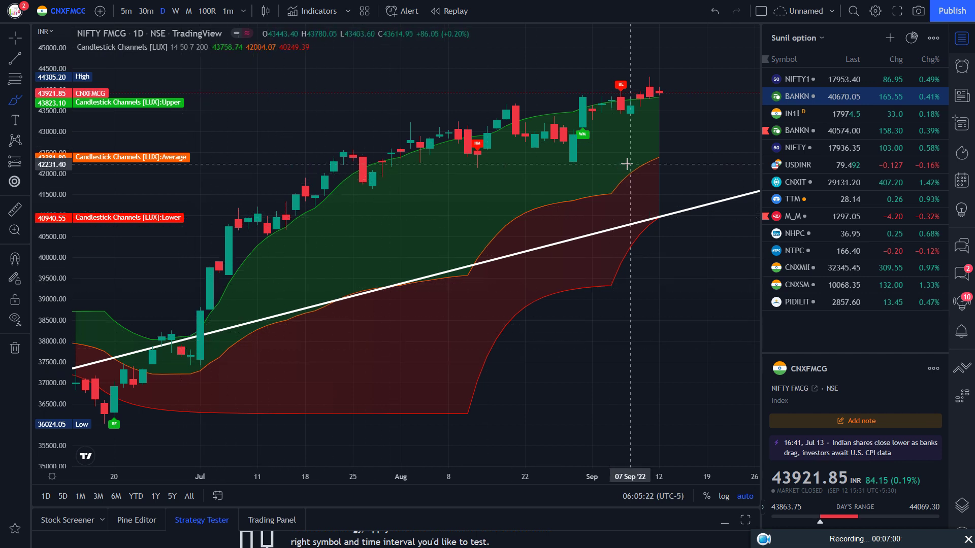
Step: Search for NIFTY AUTO and open the CNXAUTO index chart
type("NIFTY AUTO")
key("Down")
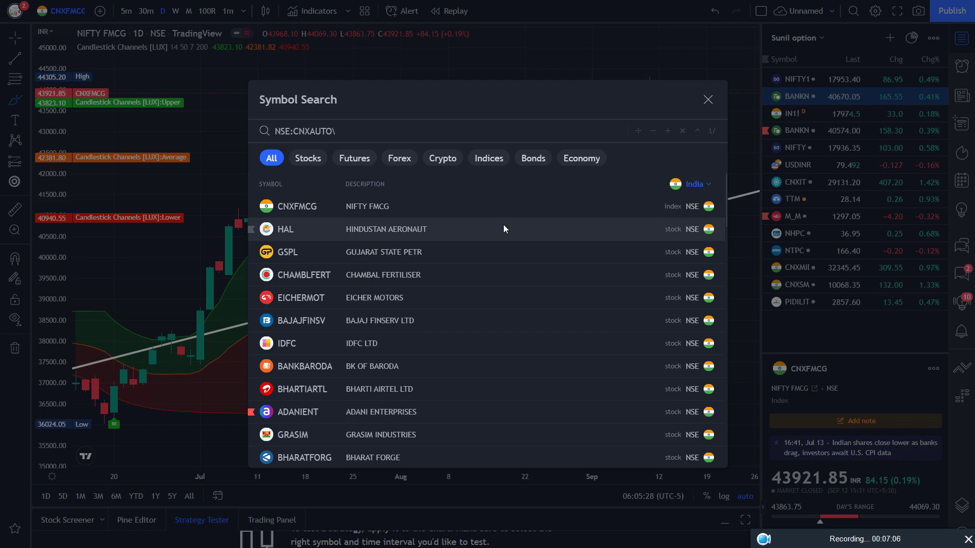
key("BackSpace")
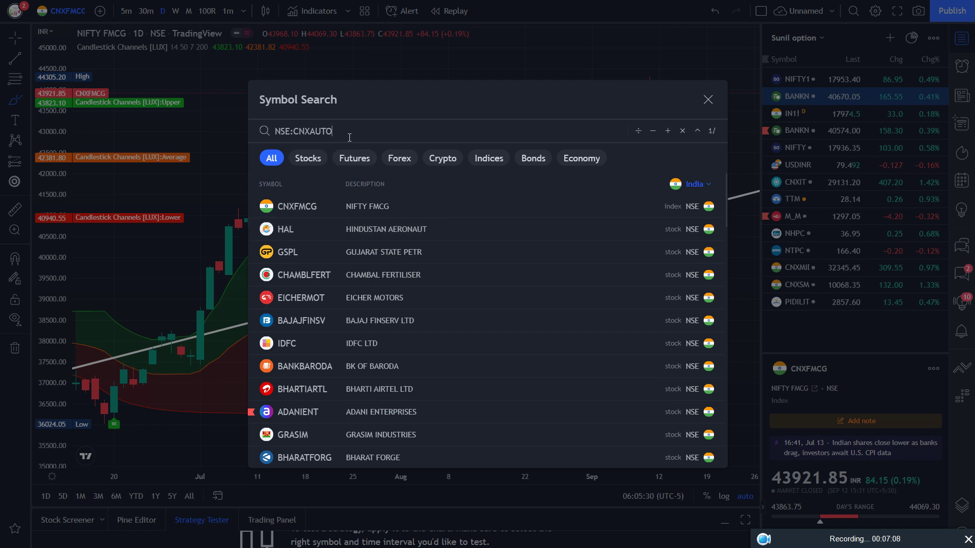
left_click(359, 207)
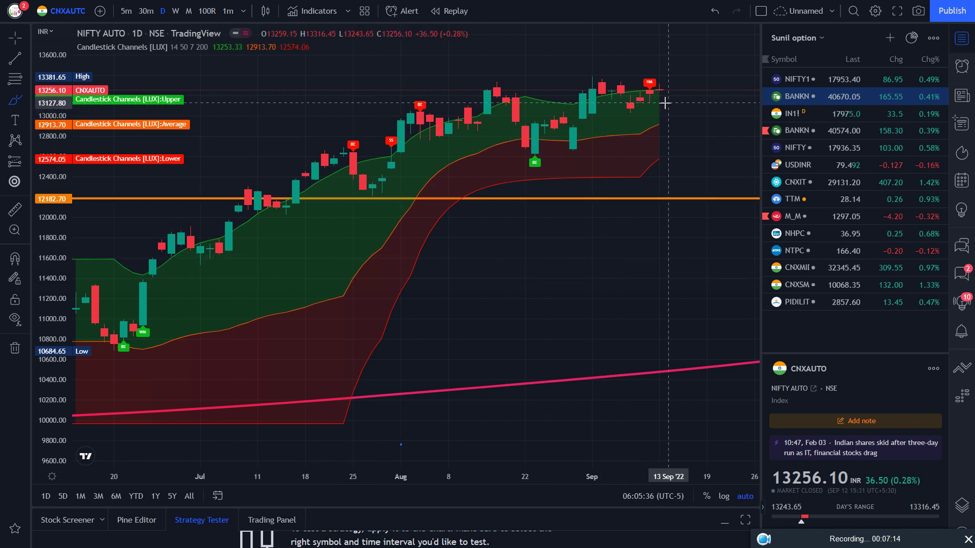
Step: Open the NIFTY IT index chart, dismiss the advertisement and view the candles back to late May
type("NIFTY IT")
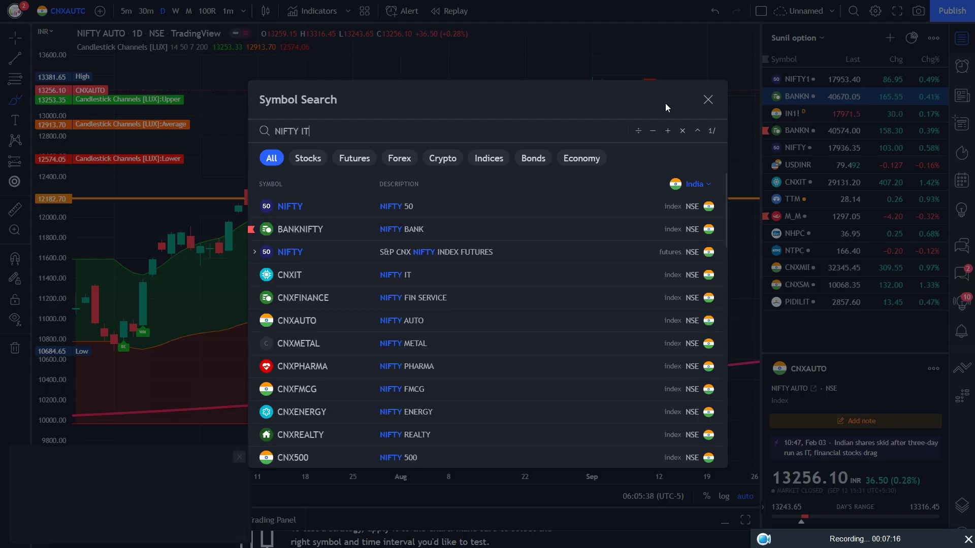
key("Return")
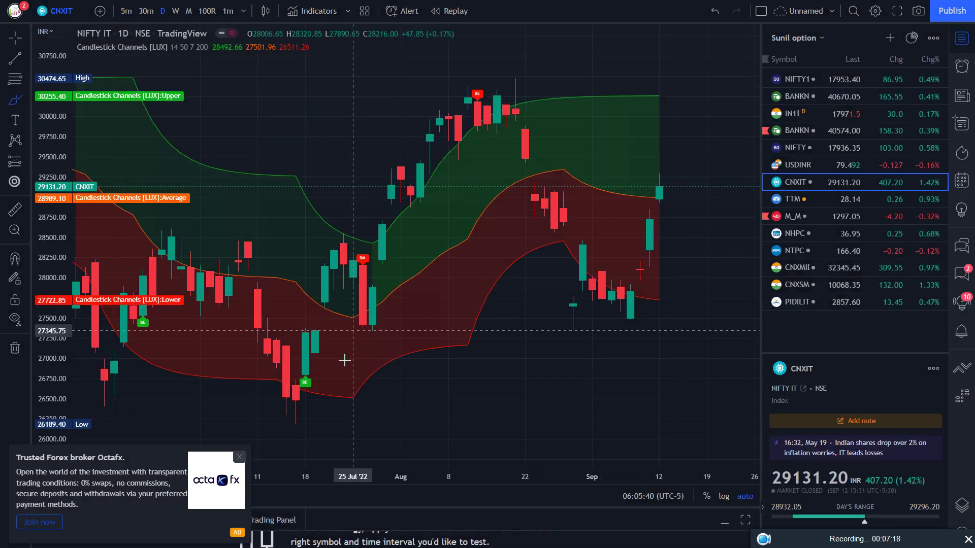
left_click(239, 459)
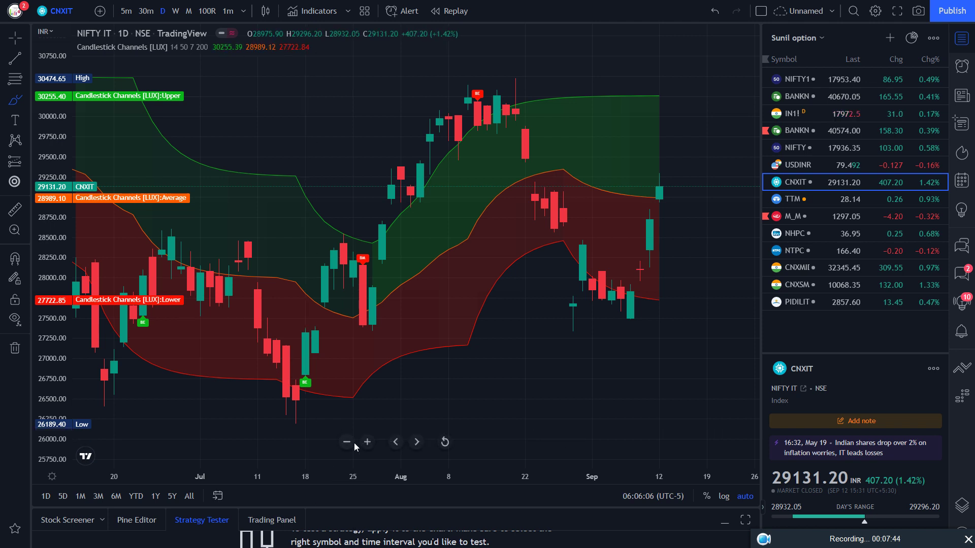
left_click(346, 443)
left_click(346, 442)
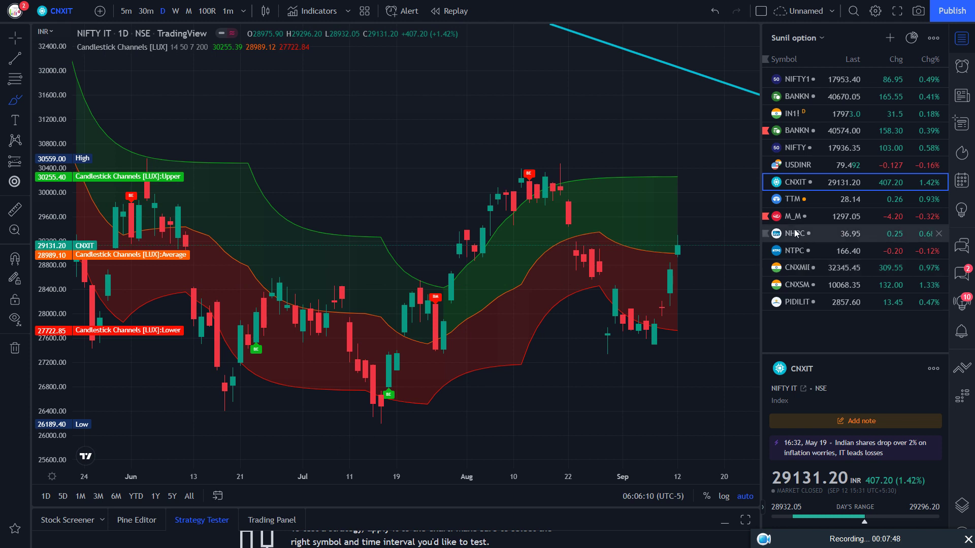
Step: Open the NTPC chart and switch the watchlist to NSE 50
left_click(802, 250)
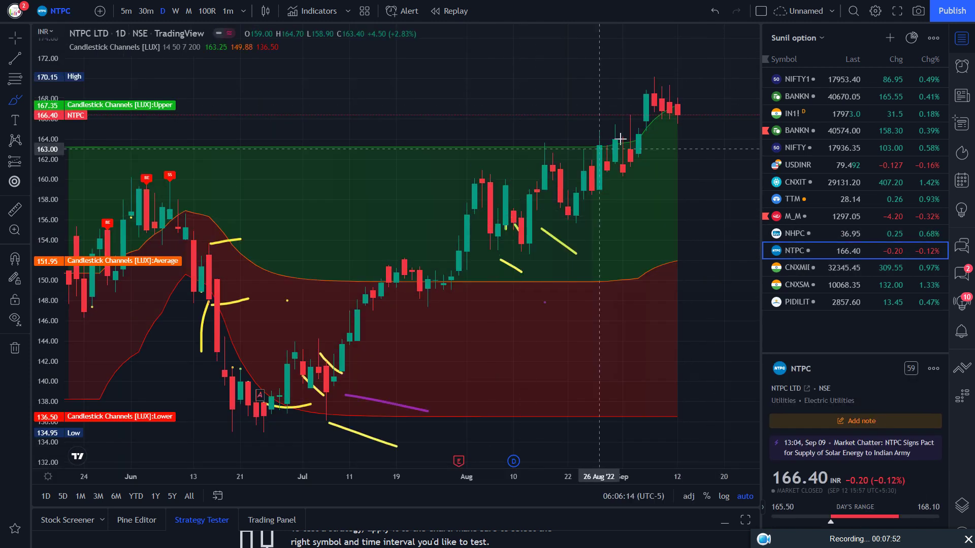
left_click(785, 39)
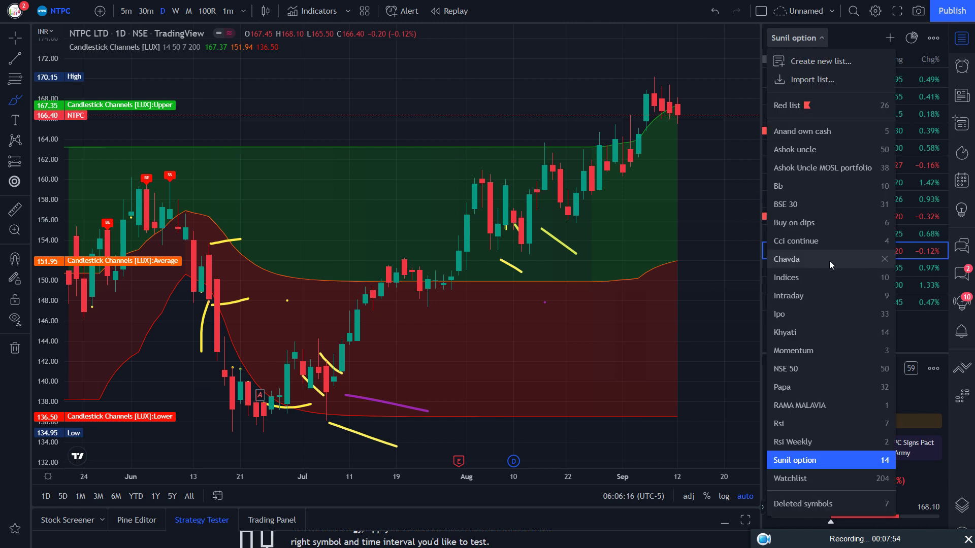
left_click(810, 370)
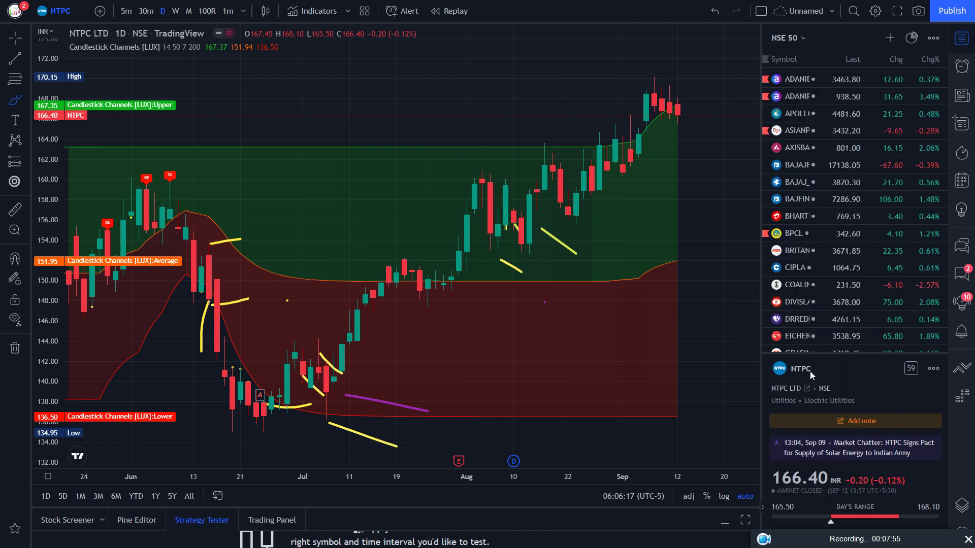
Step: Open the Adani Enterprises chart and draw a closed Brush outline starting at the mid-July candles near the upper channel
left_click(821, 75)
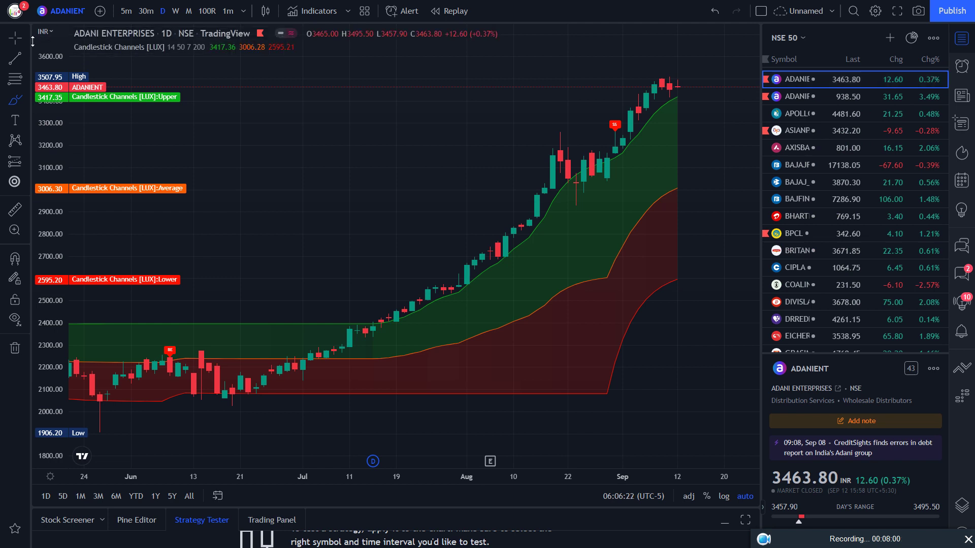
left_click(12, 96)
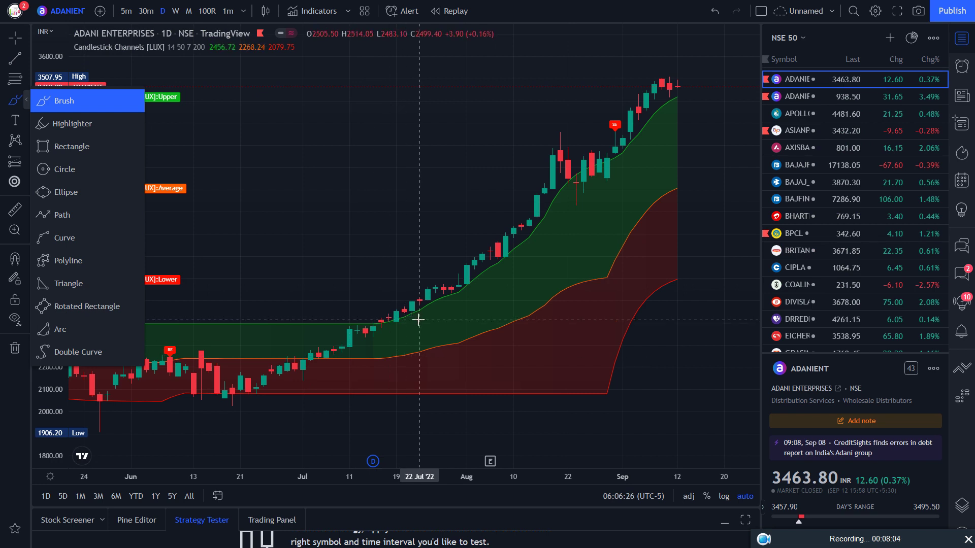
left_click(419, 320)
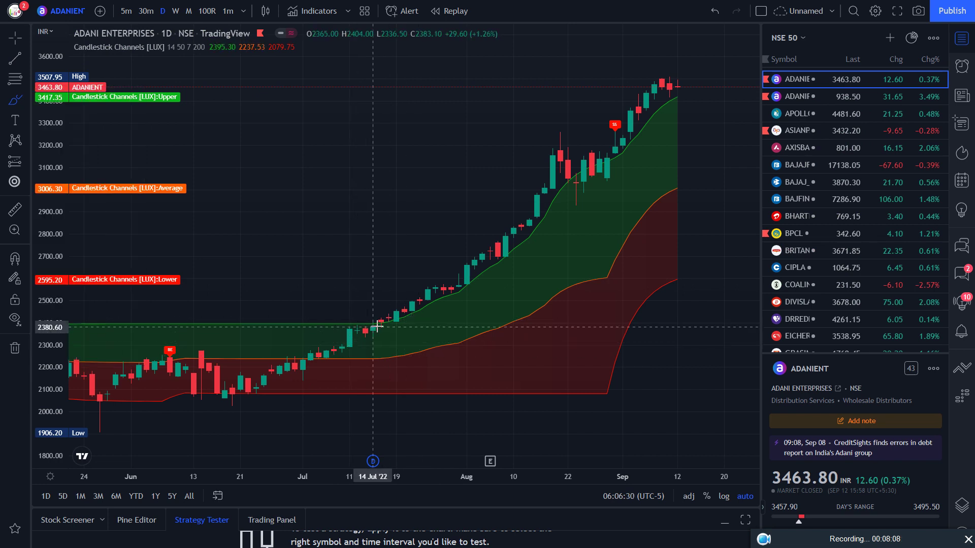
mouse_move(383, 326)
left_mouse_down()
mouse_move(496, 270)
mouse_move(538, 236)
mouse_move(575, 175)
mouse_move(573, 131)
mouse_move(475, 198)
mouse_move(384, 326)
mouse_move(370, 324)
left_mouse_up()
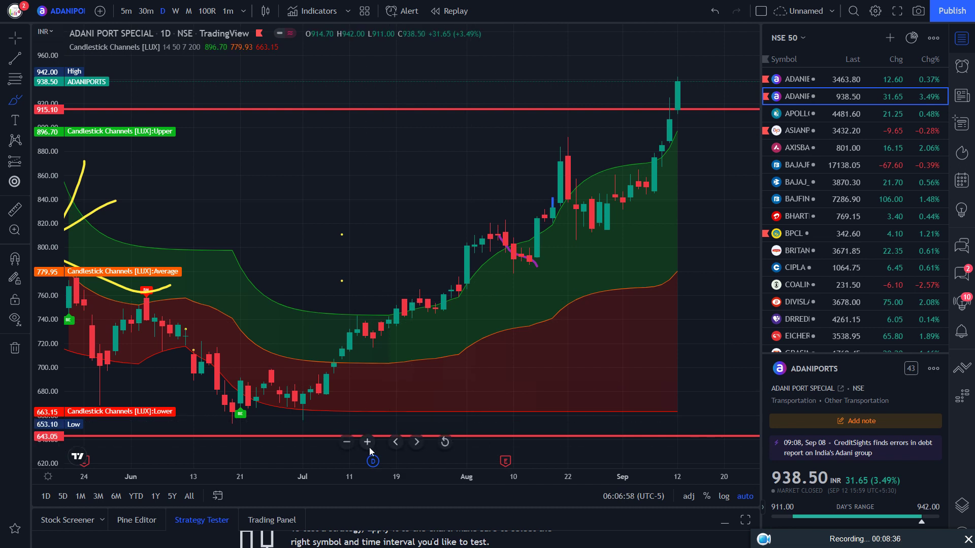
Step: Take a closer look at the Adani Ports candles from August to mid-September
left_click(368, 446)
left_click(370, 447)
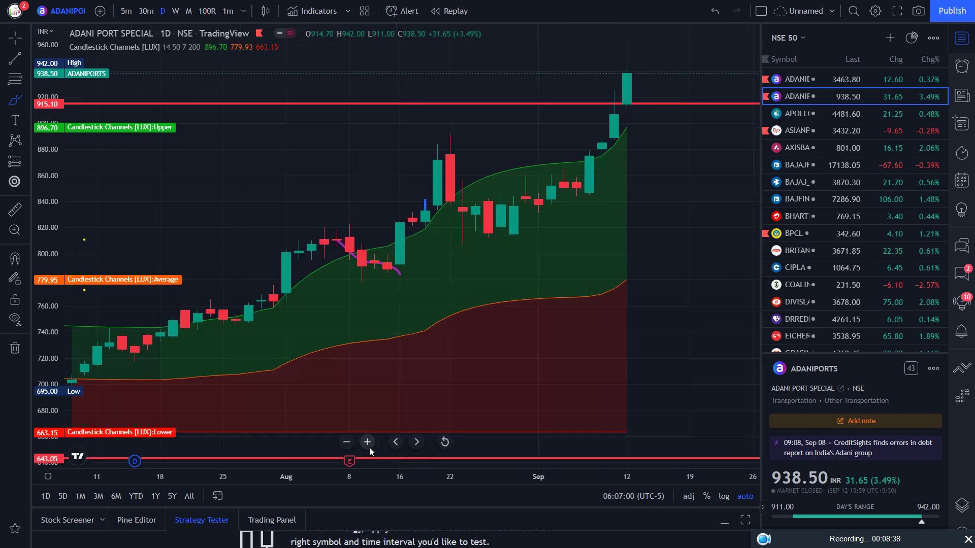
left_click(369, 447)
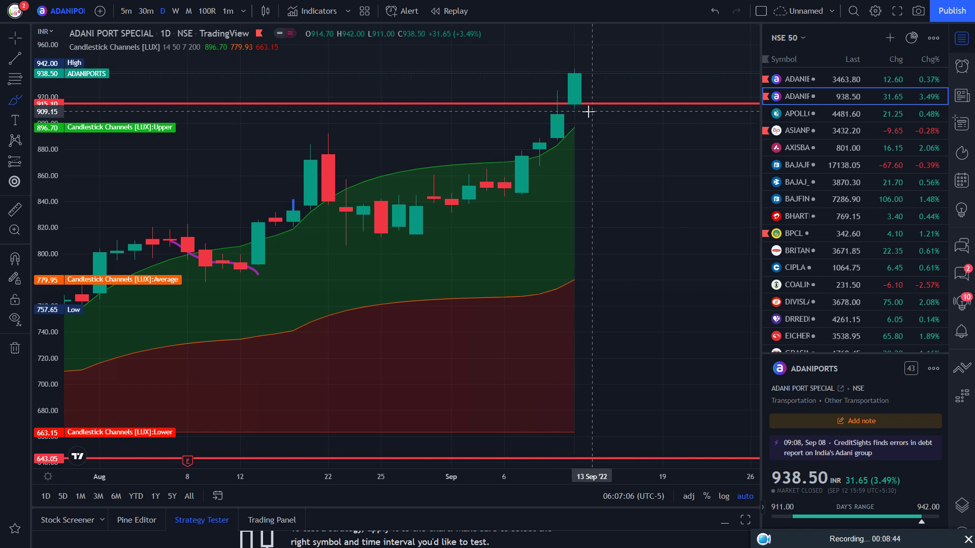
Step: Go through the next NSE 50 charts, Apollo Hospitals and Asian Paints, to view their channel signals
key("Down")
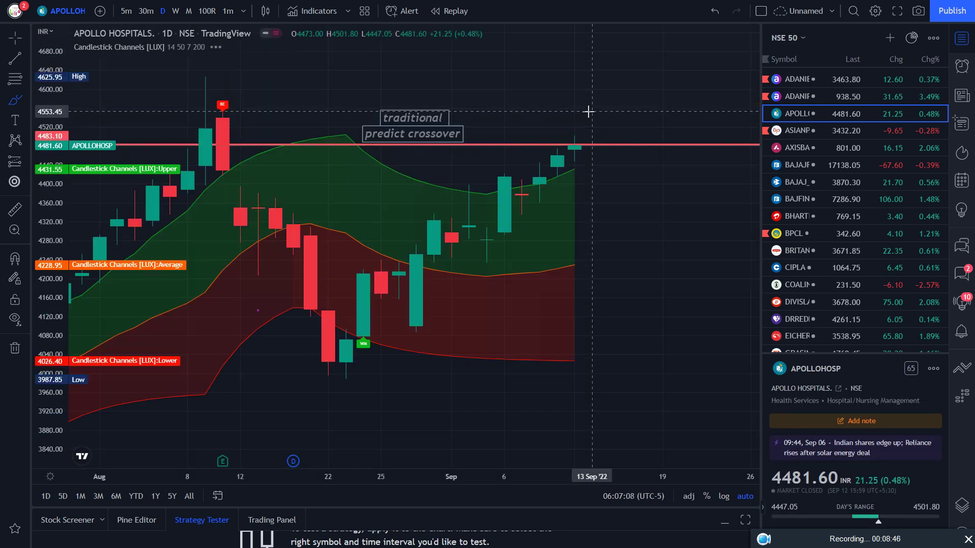
key("Down")
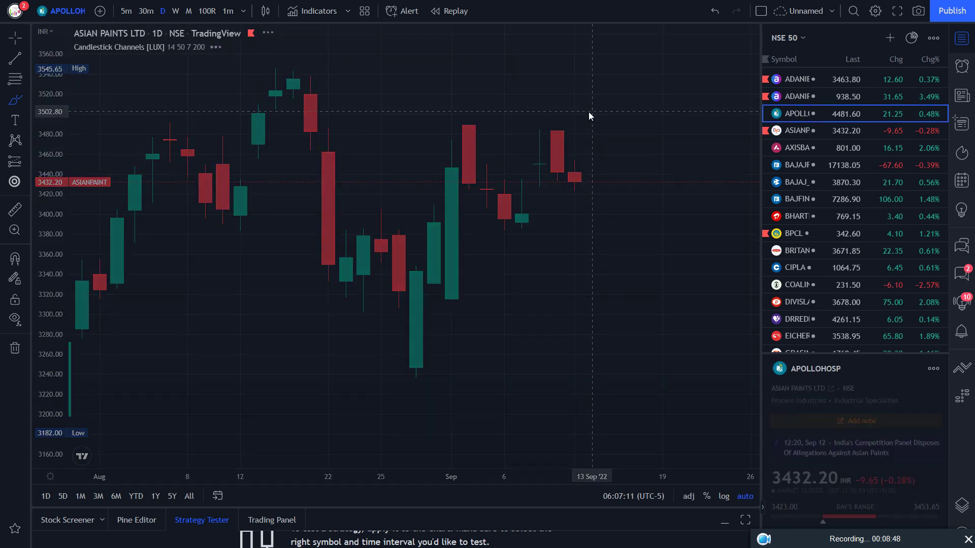
key("Up")
key("Down")
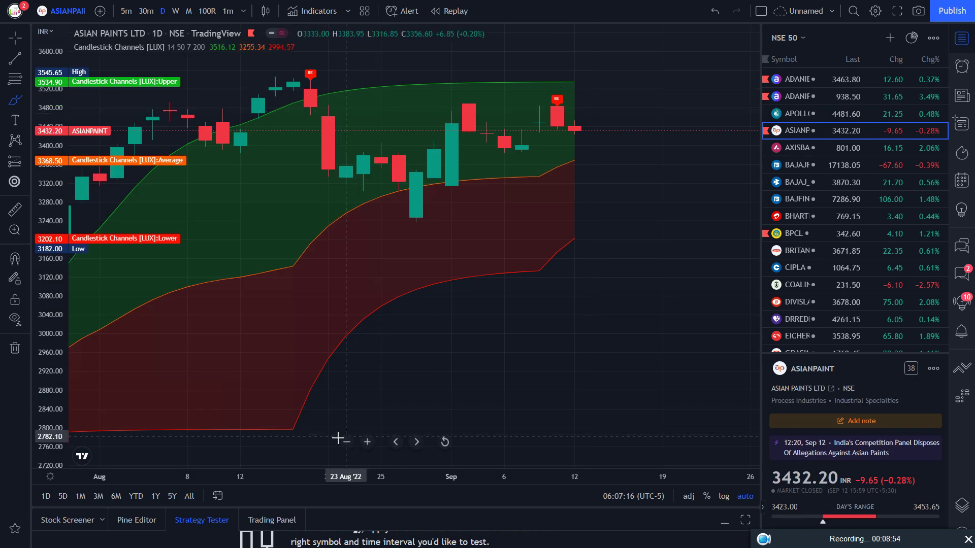
Step: Use the Brush to circle the Asian Paints rally from mid-July to the red label around 22 August
left_click(347, 442)
left_click(346, 442)
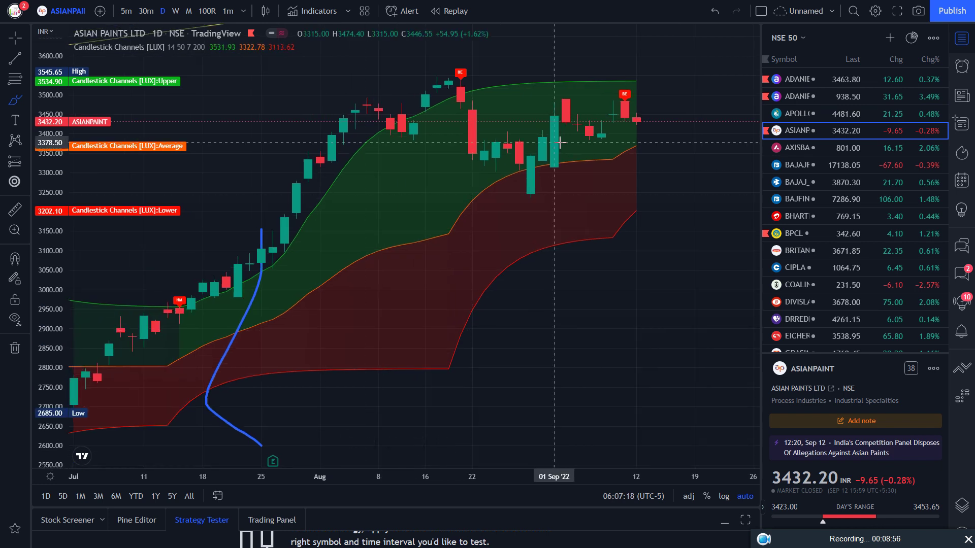
left_click(11, 96)
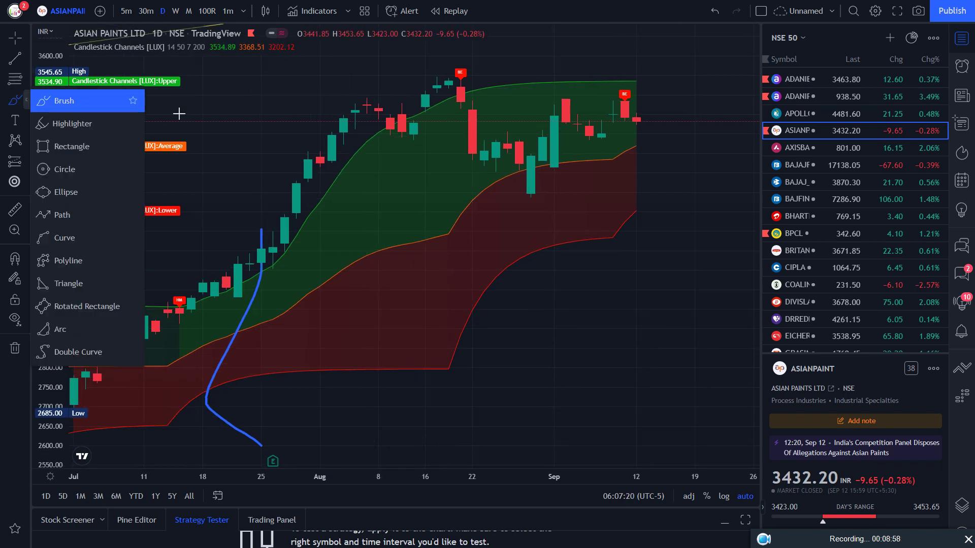
mouse_move(193, 295)
left_mouse_down()
mouse_move(234, 292)
mouse_move(456, 105)
mouse_move(413, 75)
mouse_move(192, 300)
left_mouse_up()
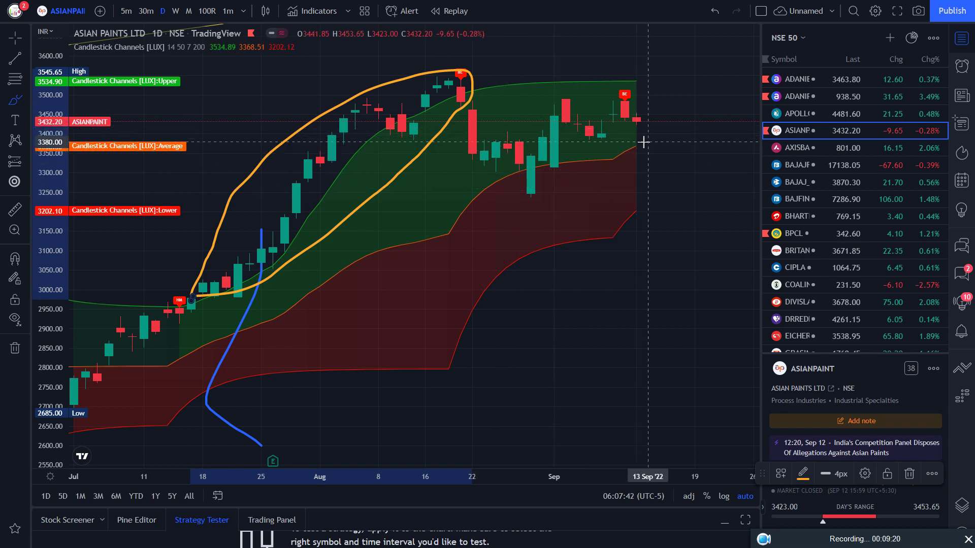
Step: Review the Axis Bank, Bajaj Finserv and Bajaj Auto charts, viewing the Bajaj Auto candles back to mid-June
left_click(808, 148)
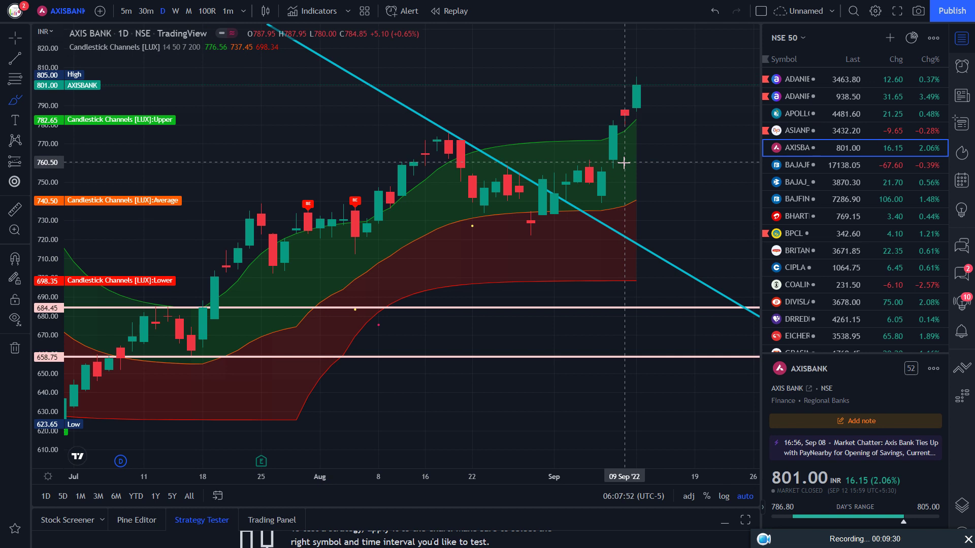
key("Down")
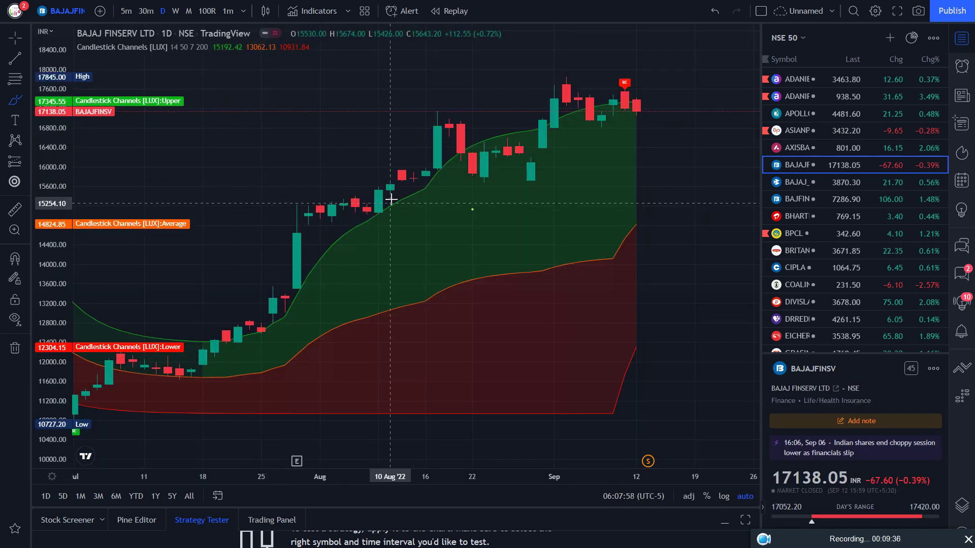
key("Down")
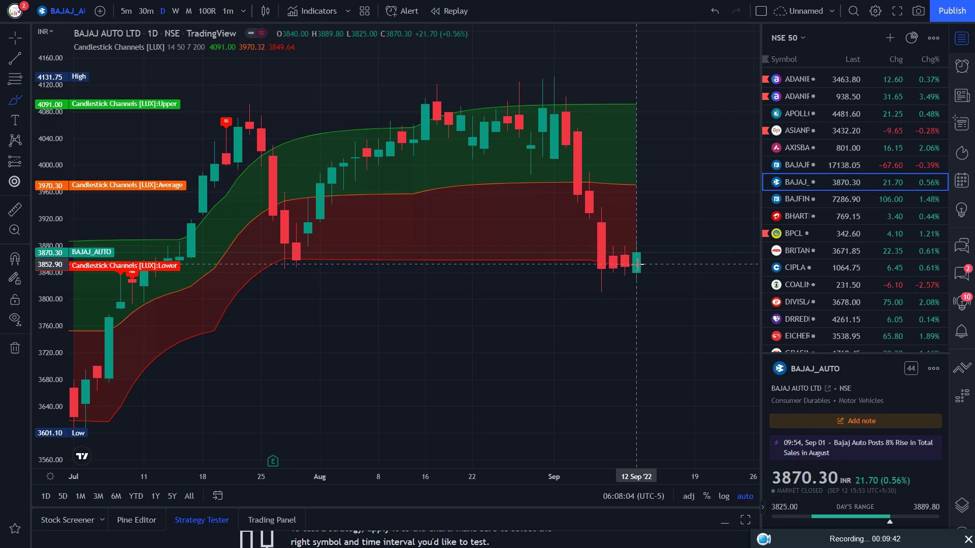
key("Down")
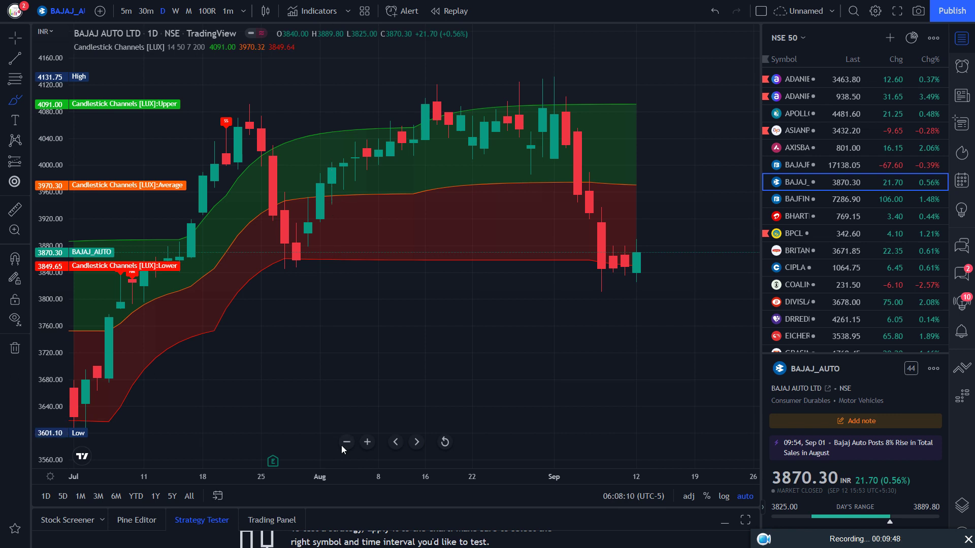
left_click(345, 442)
left_click(346, 443)
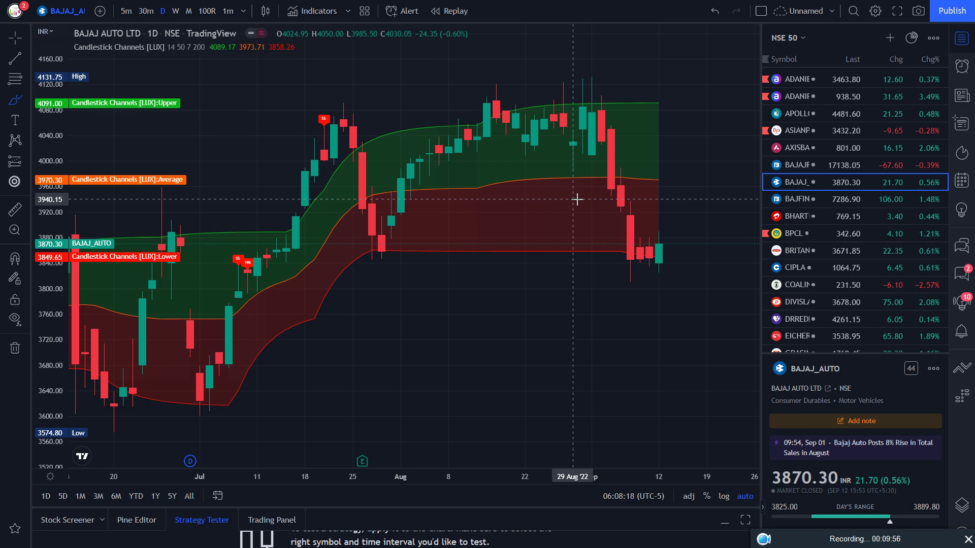
Step: Review the channel signals on the Bajaj Finance, Bharti Airtel, BPCL, Britannia, Cipla and Coal India daily charts
key("Down")
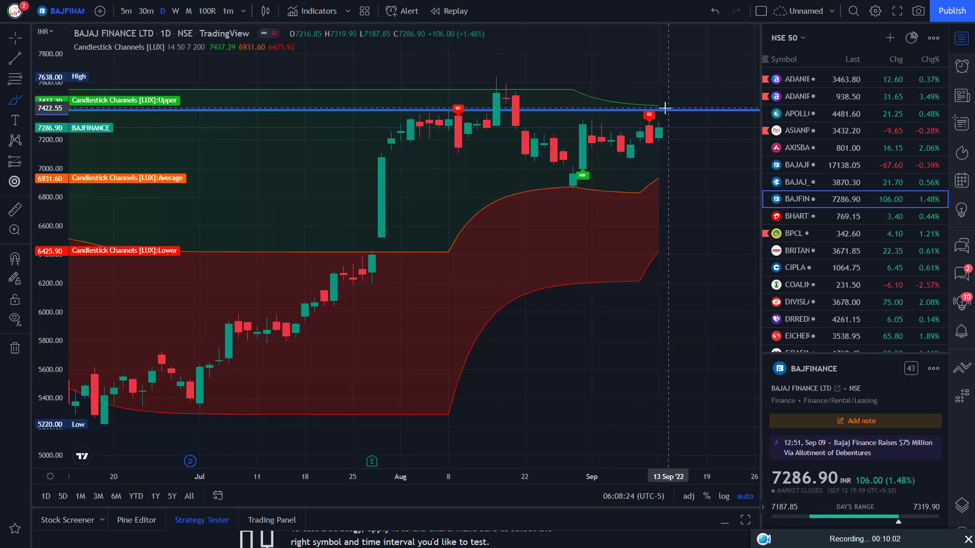
key("Down")
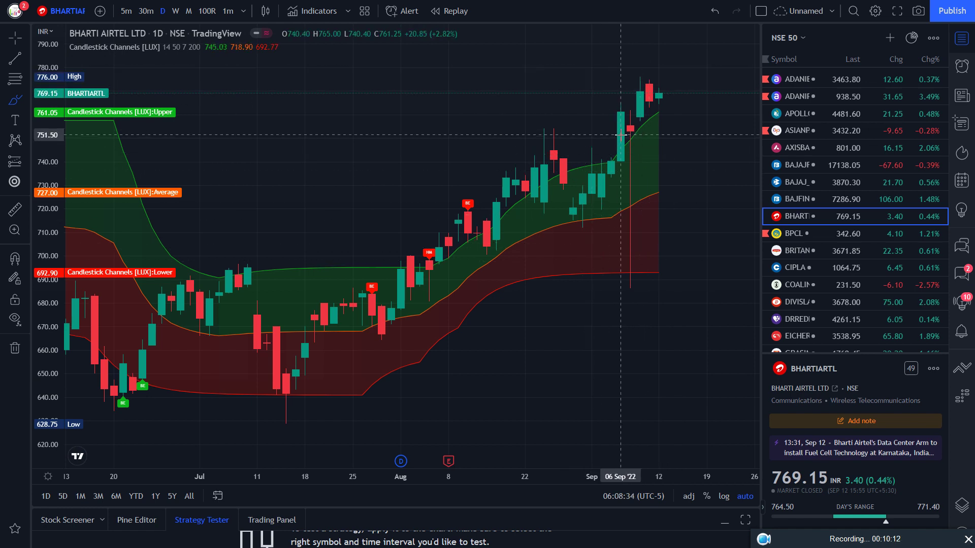
key("Down")
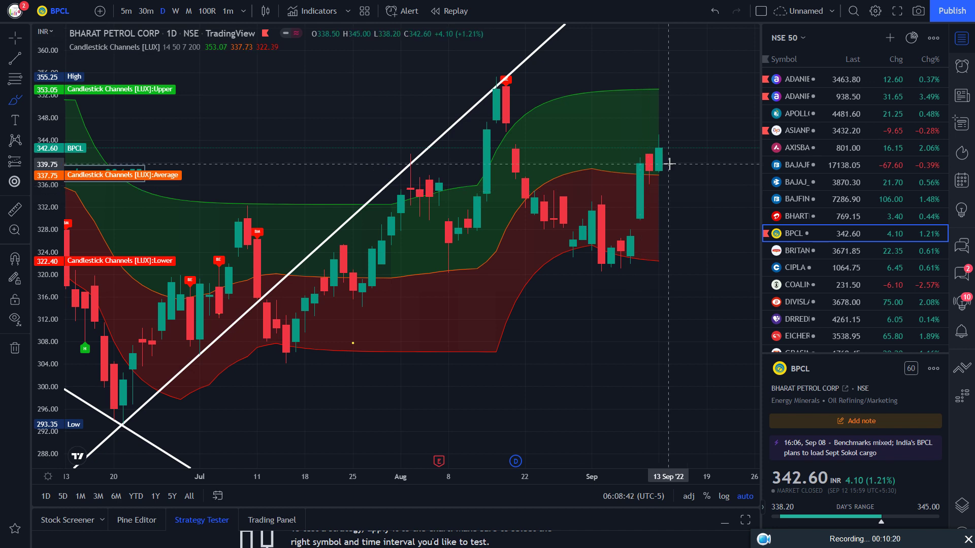
key("Down")
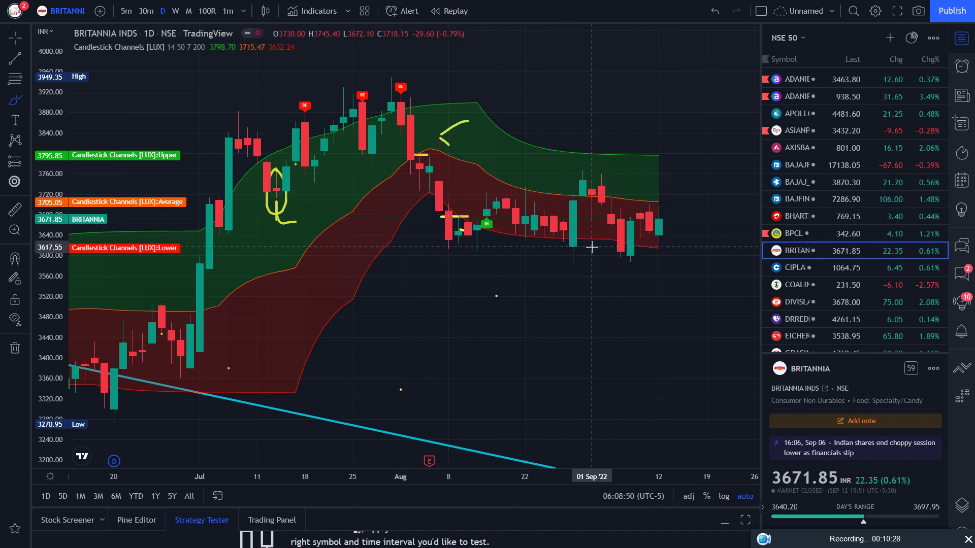
key("space")
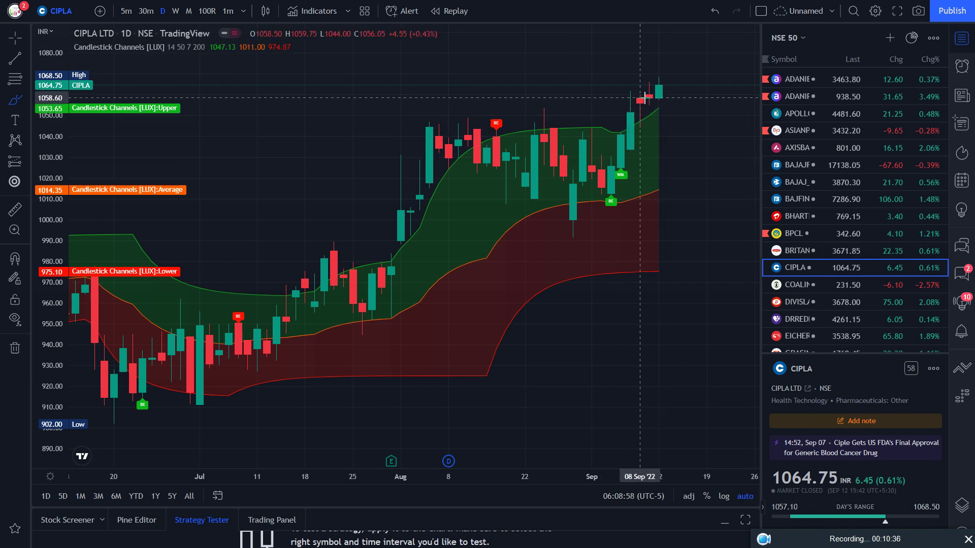
key("Down")
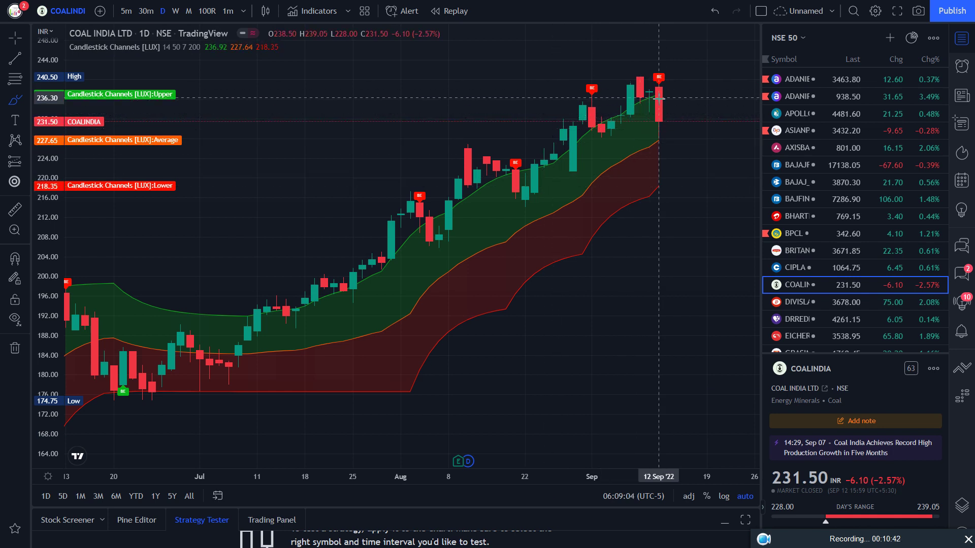
Step: Open the Divi's Laboratories chart and view its candles and channel signals back to late April
key("Down")
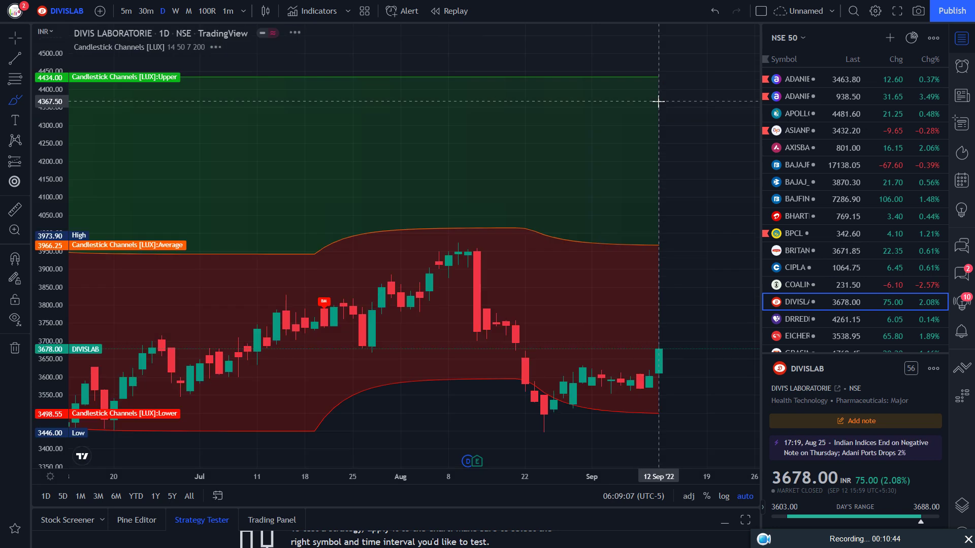
mouse_move(373, 412)
left_click(345, 440)
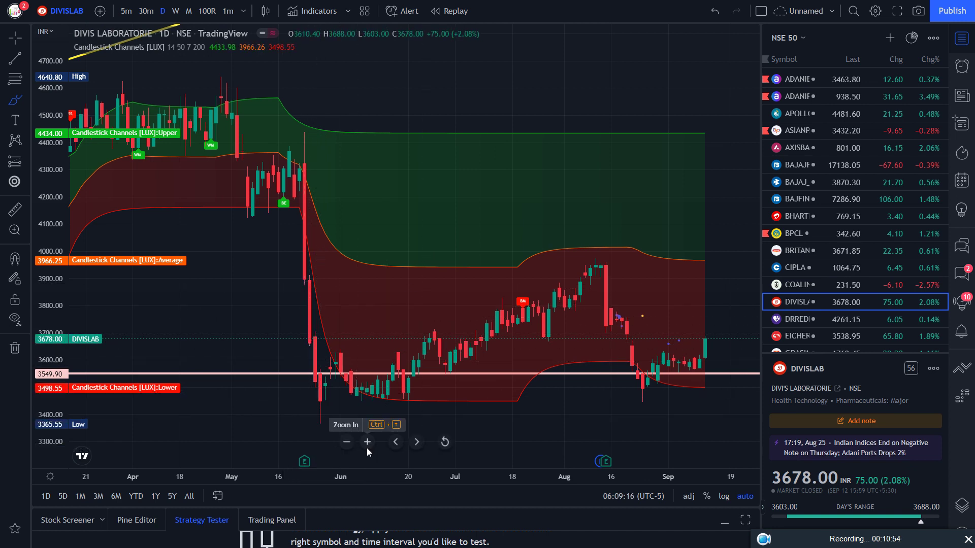
left_click(367, 441)
left_click(367, 442)
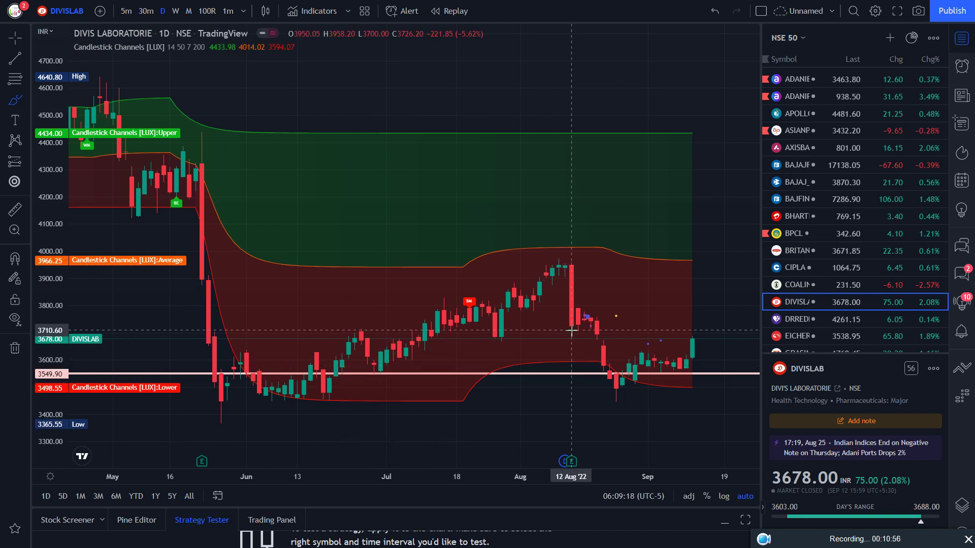
Step: Go through the Dr Reddy's, Eicher Motors and Grasim charts, ending on HCL Technologies to examine its channel signals
key("Down")
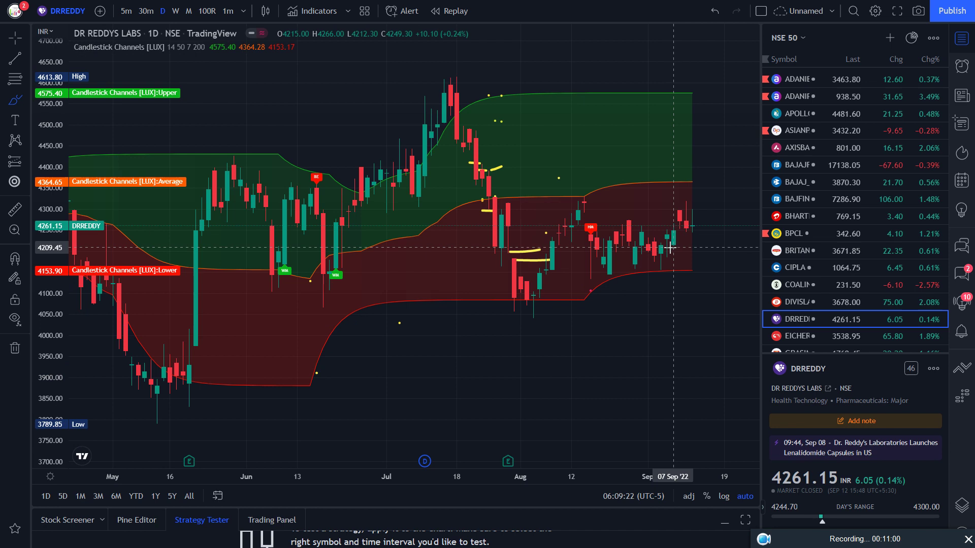
key("Down")
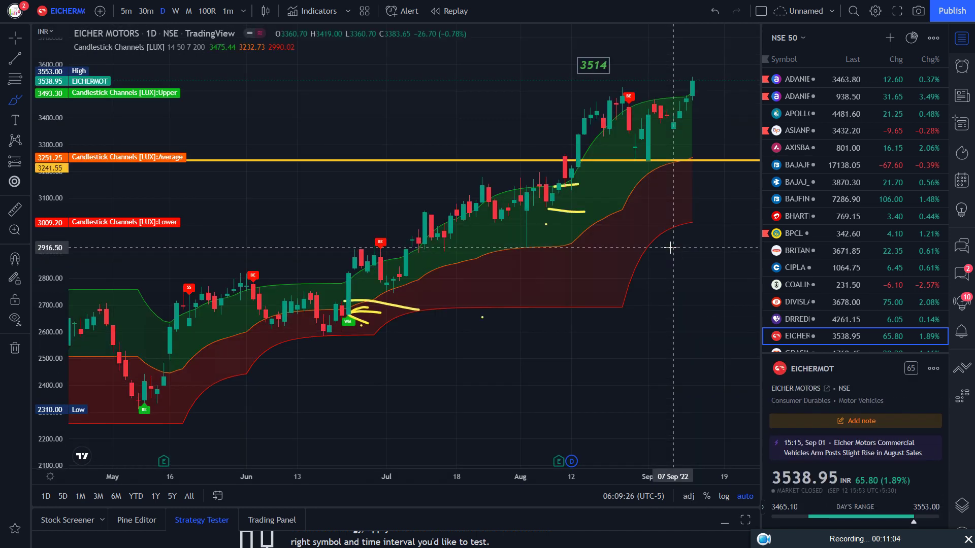
key("Down")
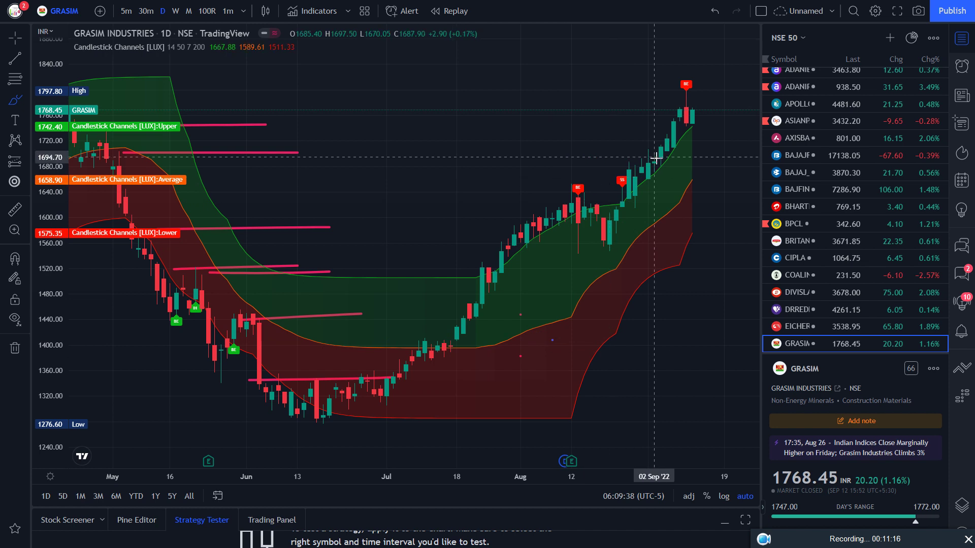
key("Down")
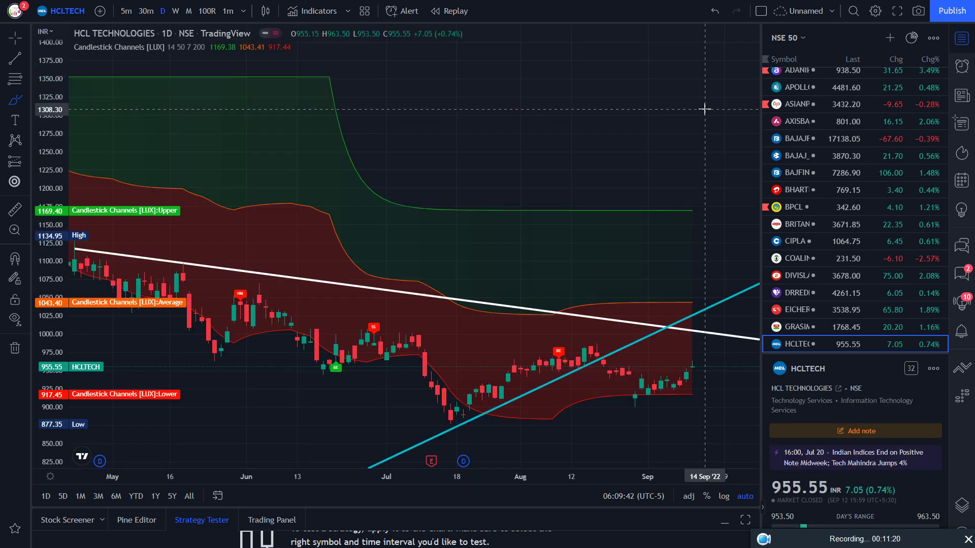
key("Down")
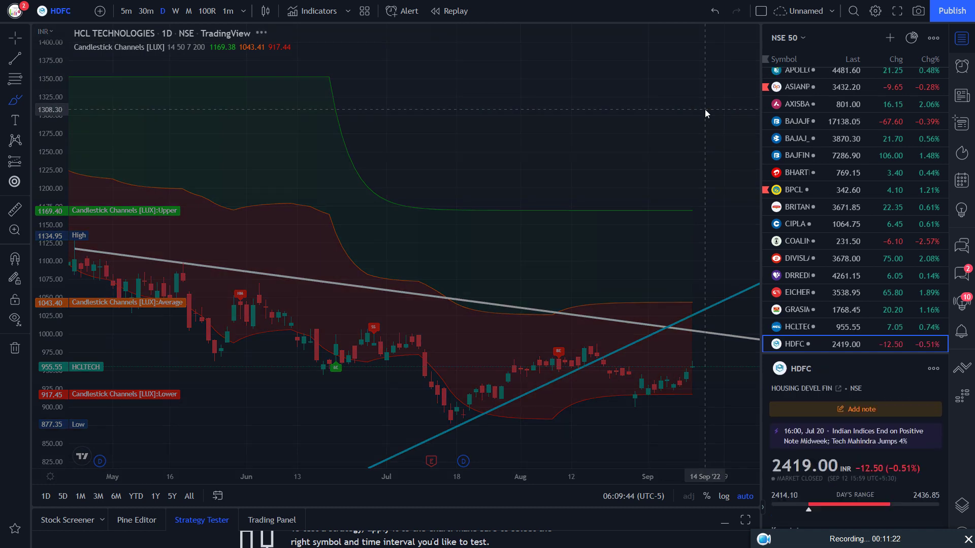
key("Up")
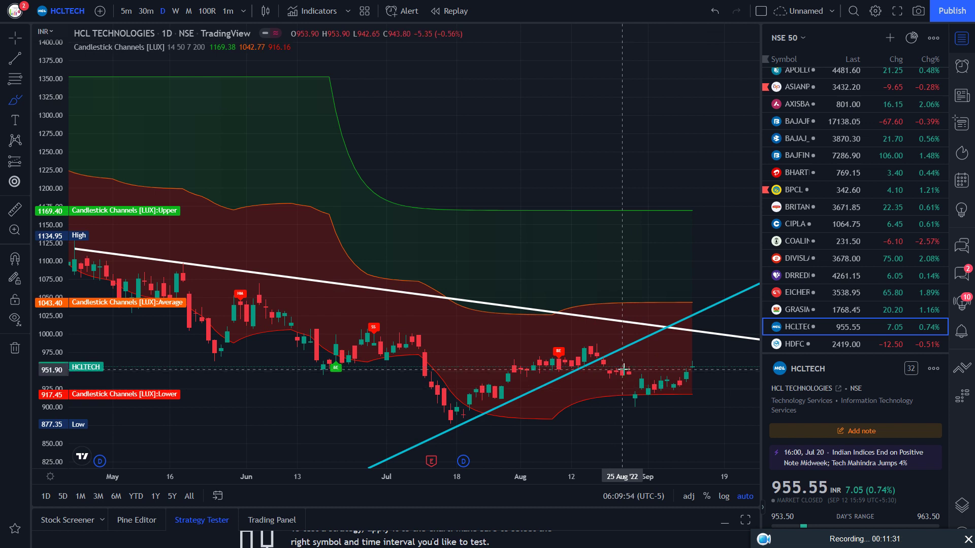
Step: Look up the NSE stocks INFY and TCS by symbol and view their channel signals
type("INFY")
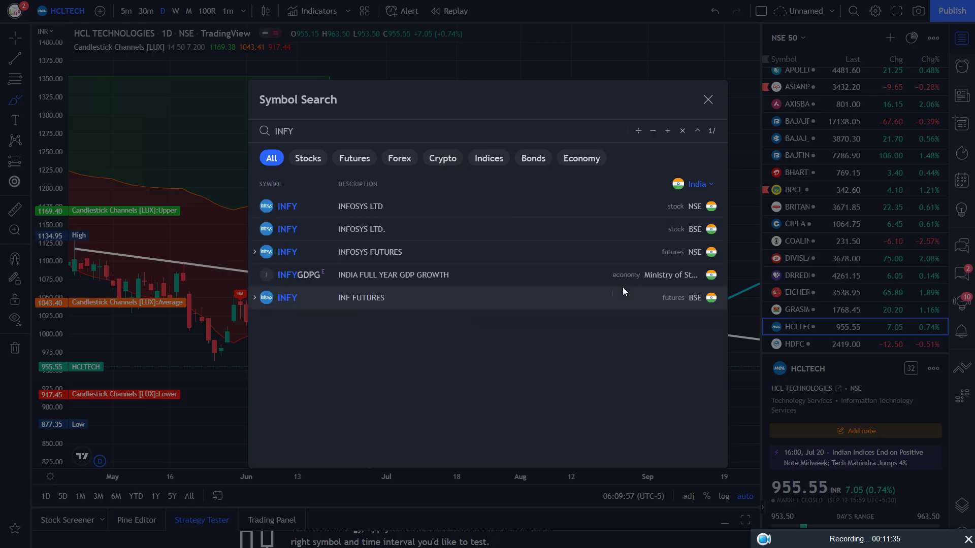
key("Return")
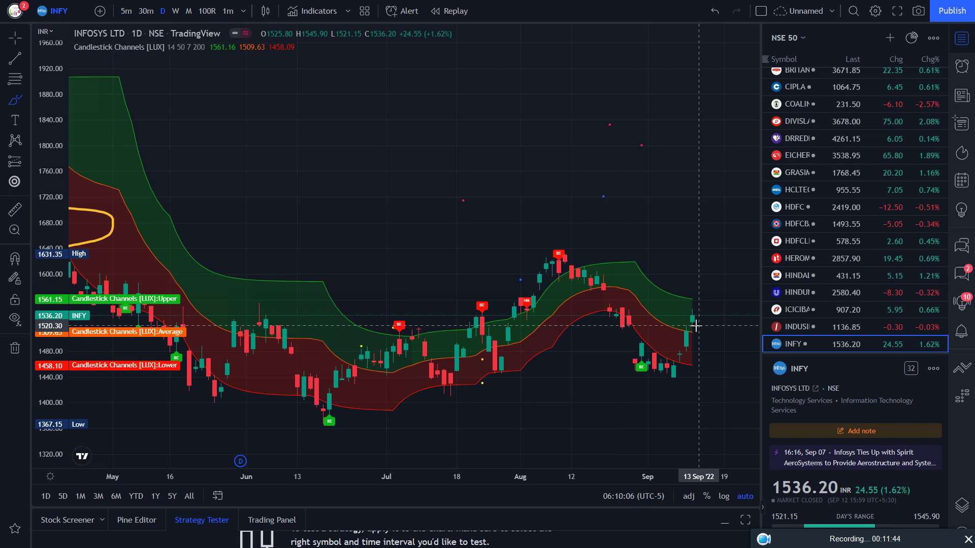
type("TCS")
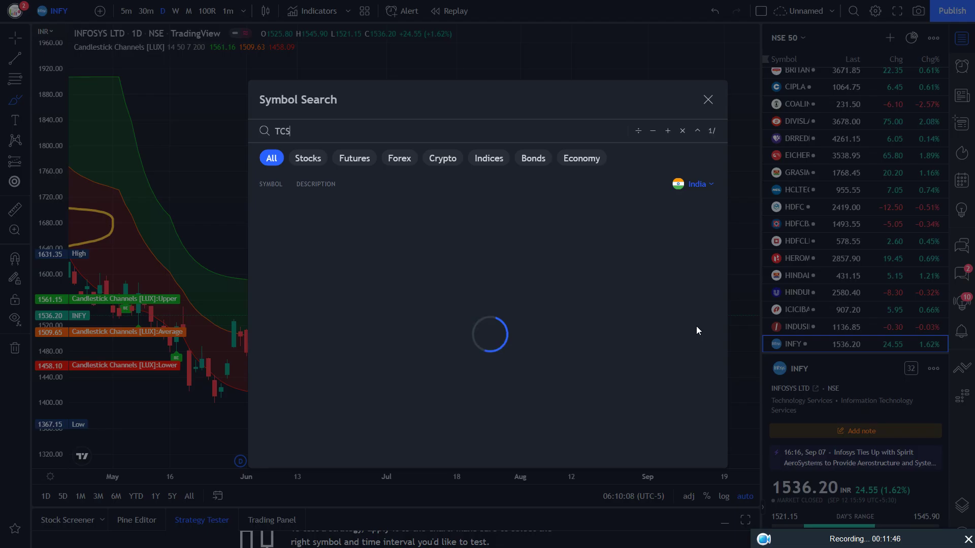
key("Down")
key("Return")
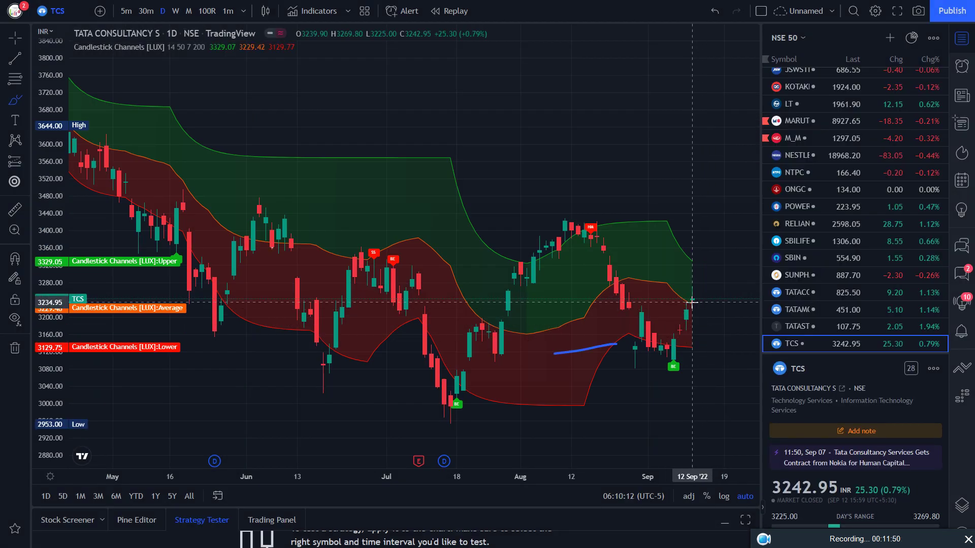
Step: Review the channel signals on the Tech Mahindra, Titan, UltraTech Cement and UPL charts
key("Down")
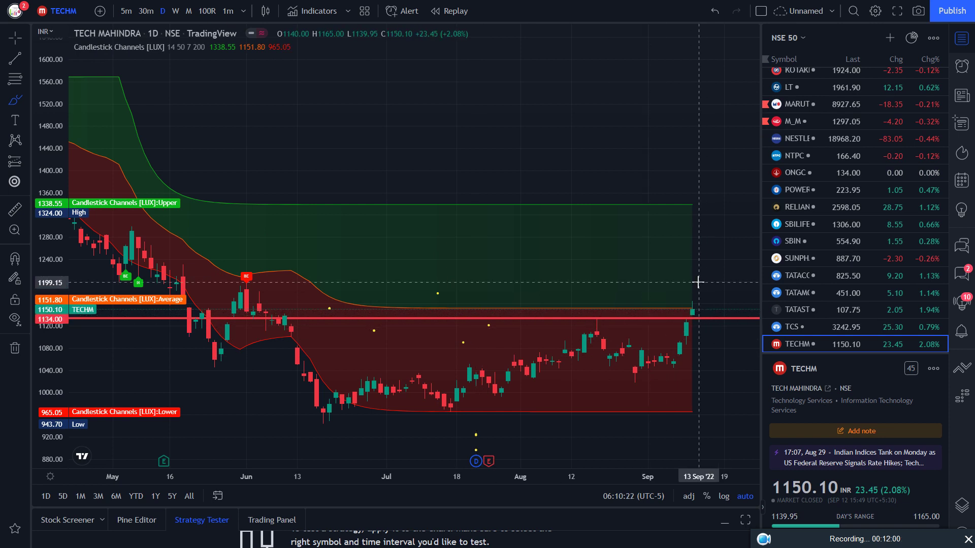
key("Down")
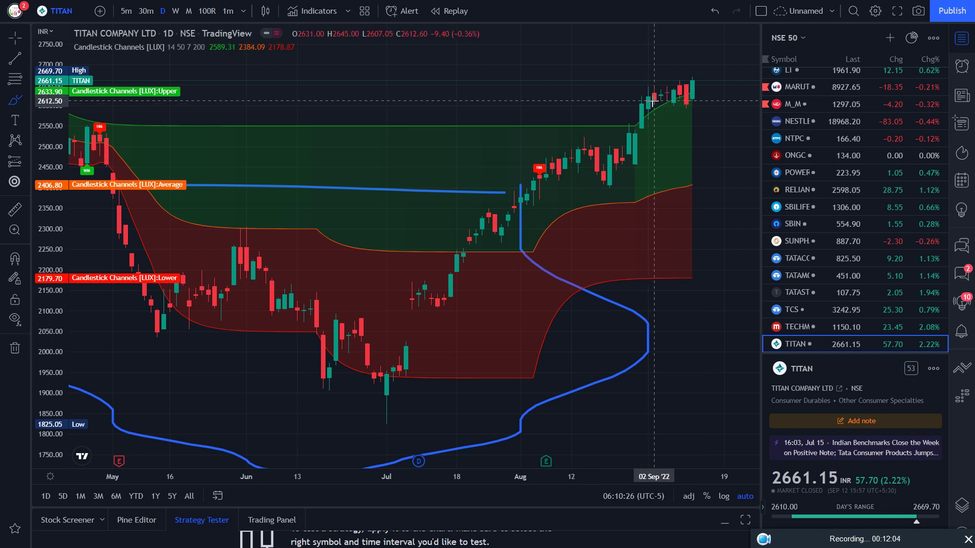
key("Down")
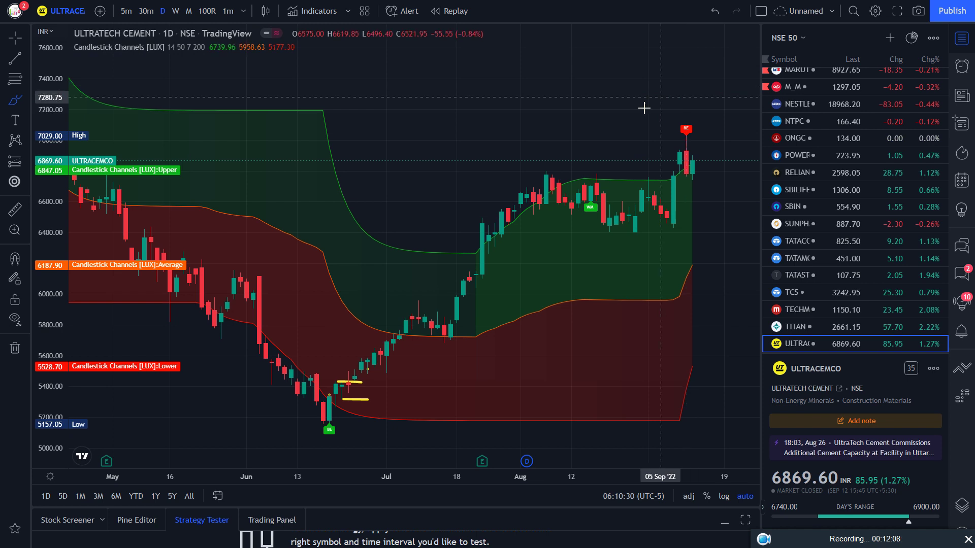
key("Down")
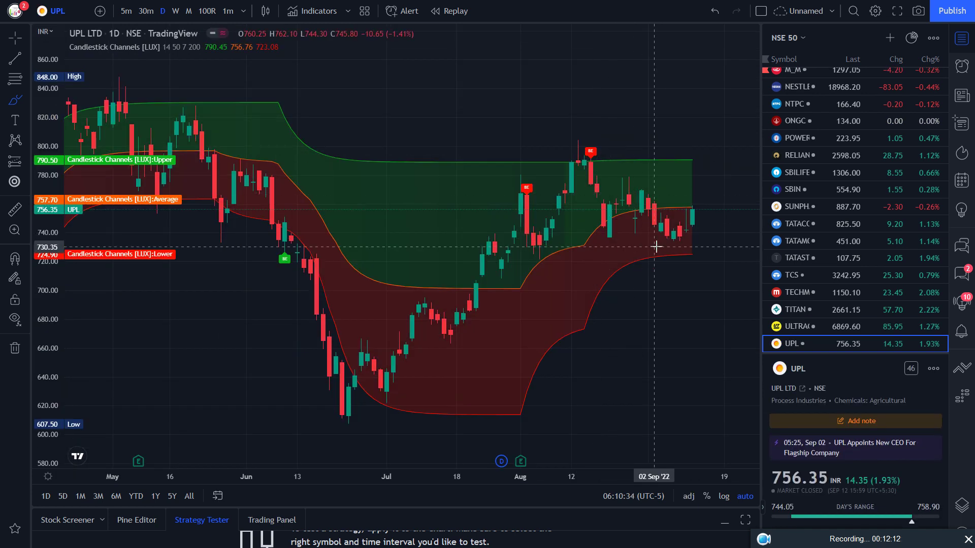
Step: Use the Brush on the UPL chart to circle the June decline that follows the green label
key("Down")
key("Up")
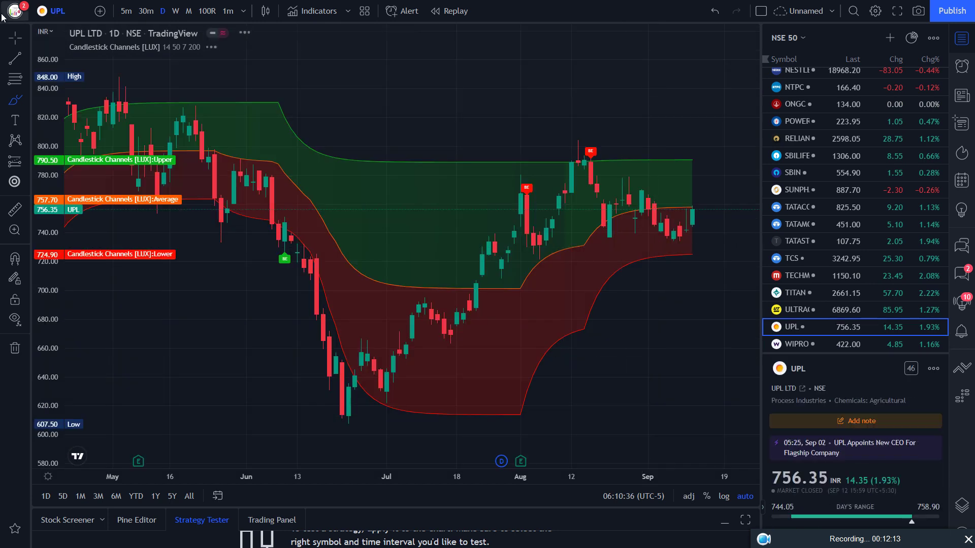
left_click(26, 100)
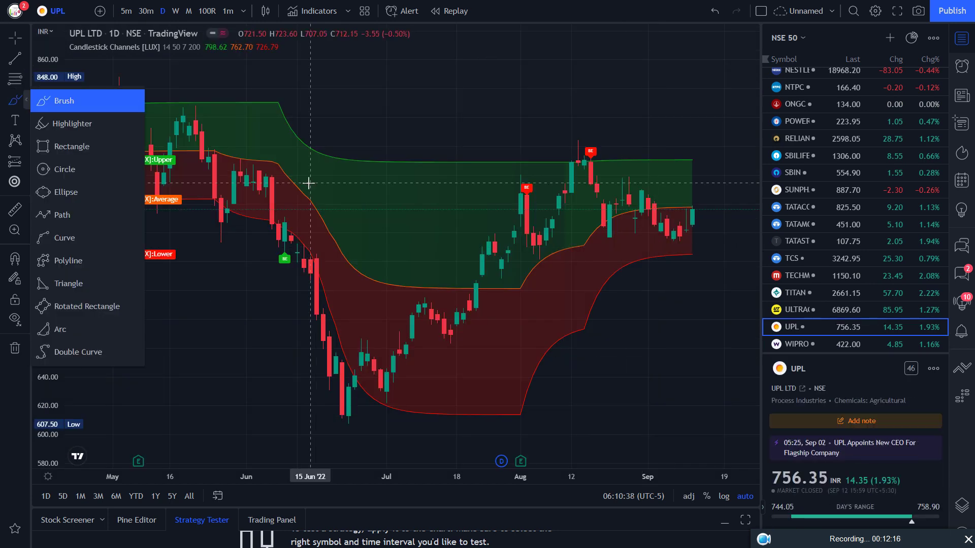
mouse_move(283, 247)
left_mouse_down()
mouse_move(316, 435)
mouse_move(355, 256)
mouse_move(259, 252)
left_mouse_up()
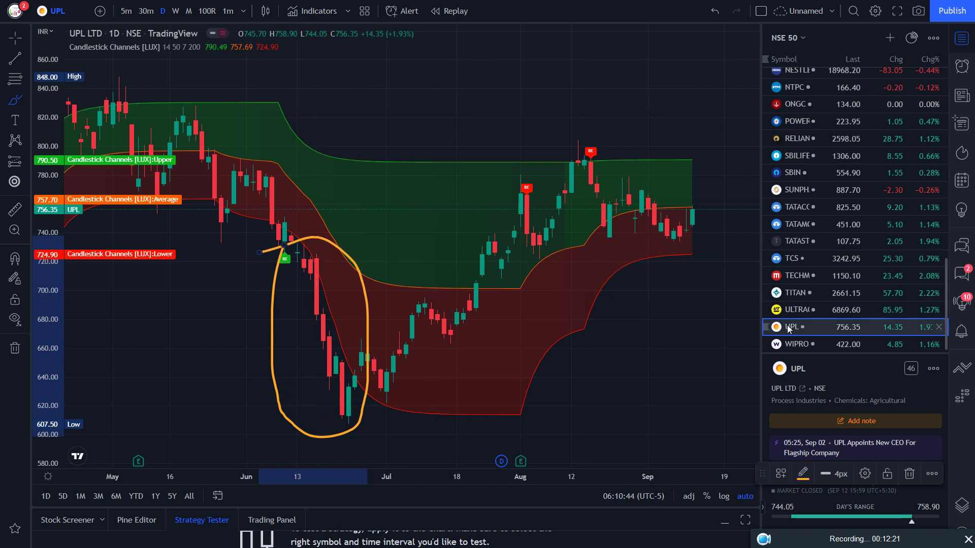
Step: View the Wipro chart, then return to Adani Enterprises and take a closer look at its candles from late May to mid-September
left_click(796, 340)
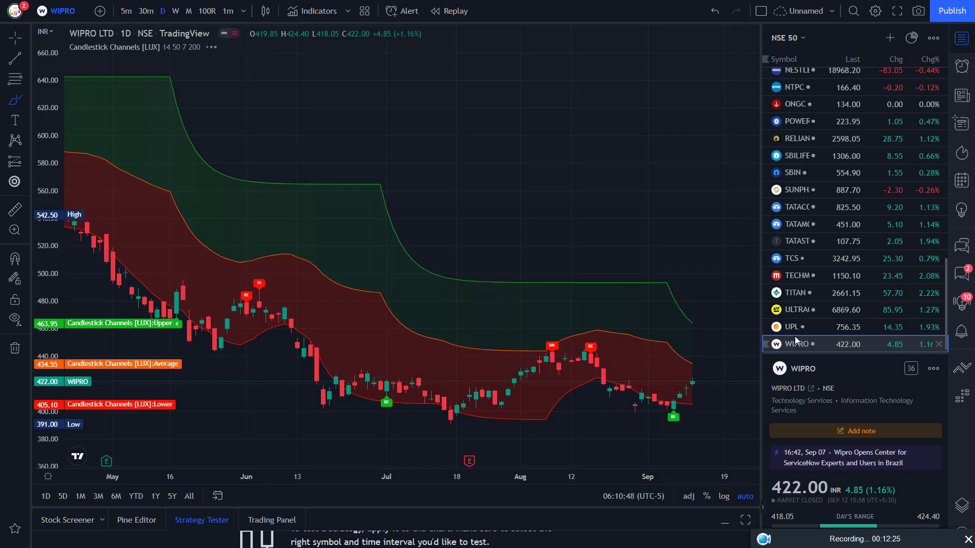
key("Down")
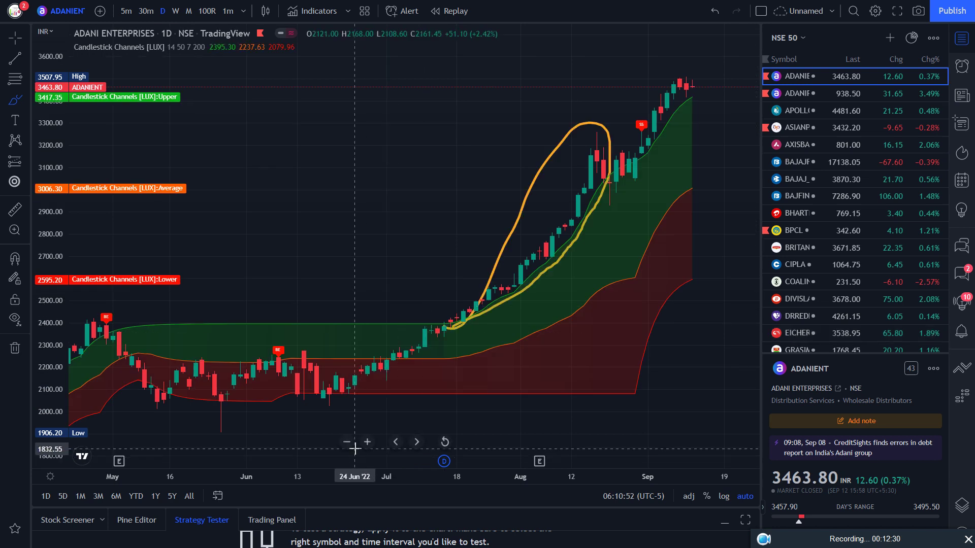
left_click(367, 447)
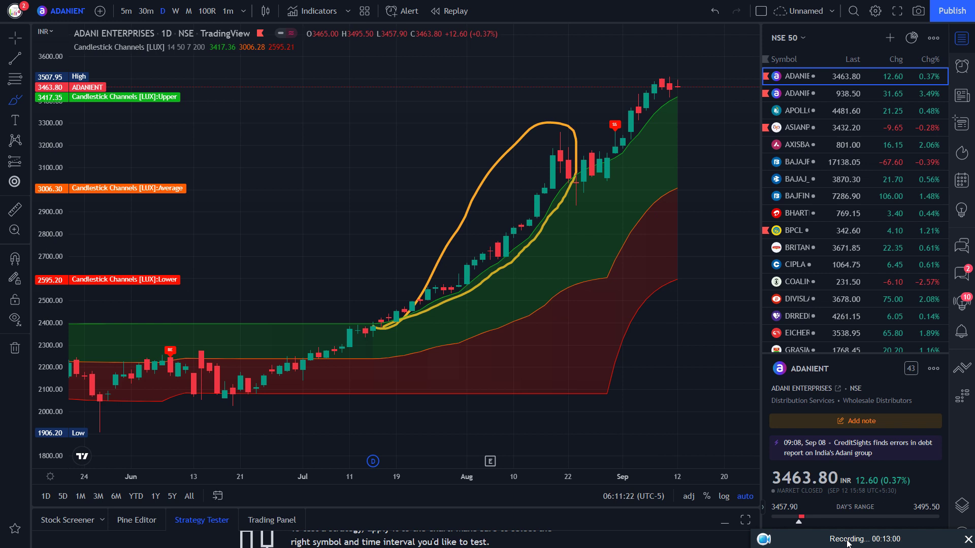
left_click_drag(847, 543, 795, 399)
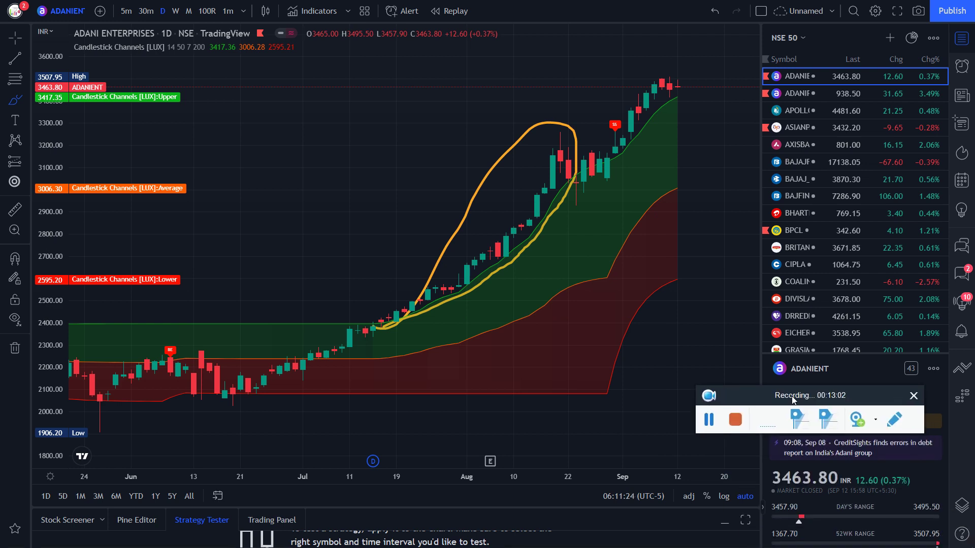